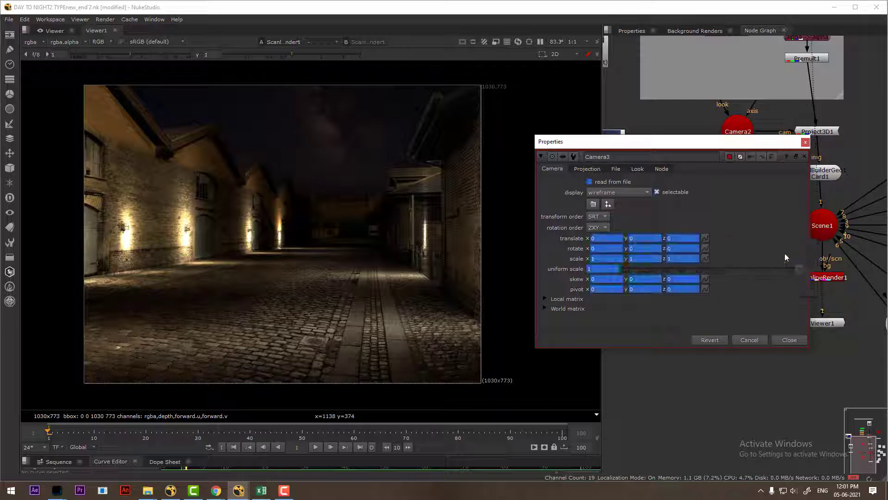
Step: Key Camera3's transforms at frame 100 and set its translate to y 0.65 and z -0.12
{"action": "left_click", "coordinate": [360, 448]}
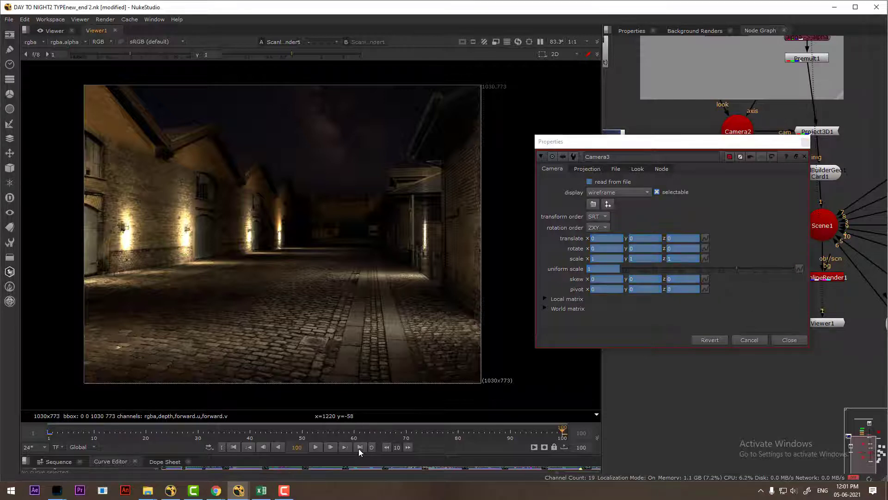
{"action": "right_click", "coordinate": [728, 234]}
{"action": "left_click", "coordinate": [757, 248]}
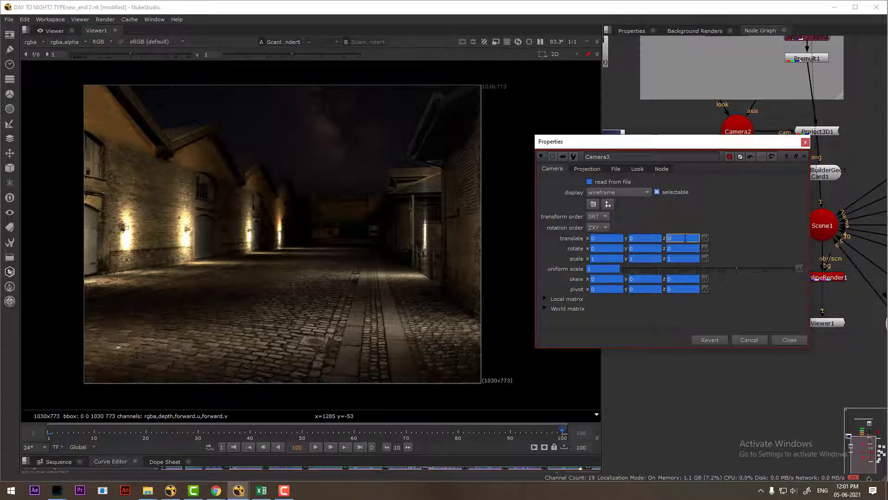
{"action": "middle_click_drag", "start_coordinate": [685, 238], "coordinate": [650, 237]}
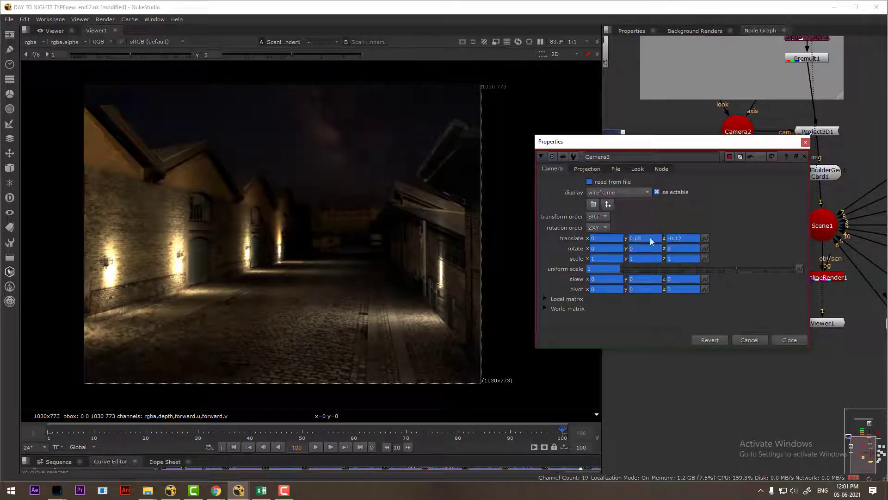
Step: Play back the camera move from the first frame, stop it, and close Camera3's properties
{"action": "left_click", "coordinate": [234, 446]}
{"action": "left_click", "coordinate": [315, 447]}
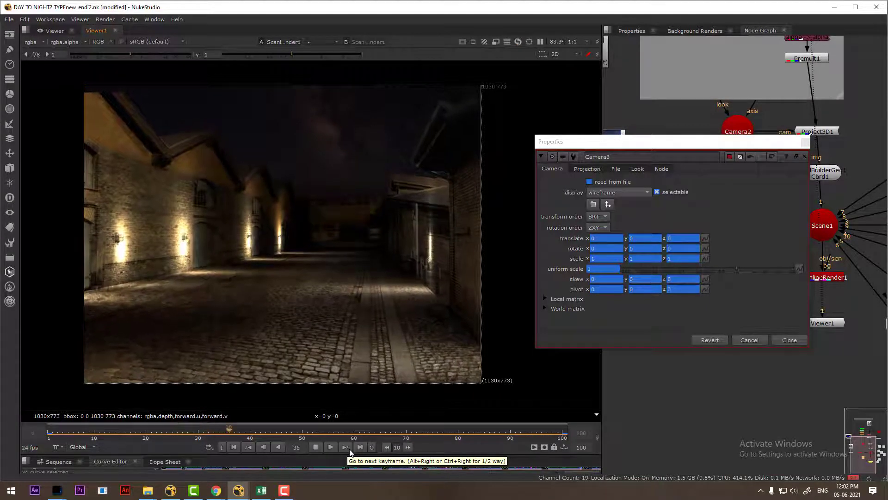
{"action": "left_click", "coordinate": [316, 446]}
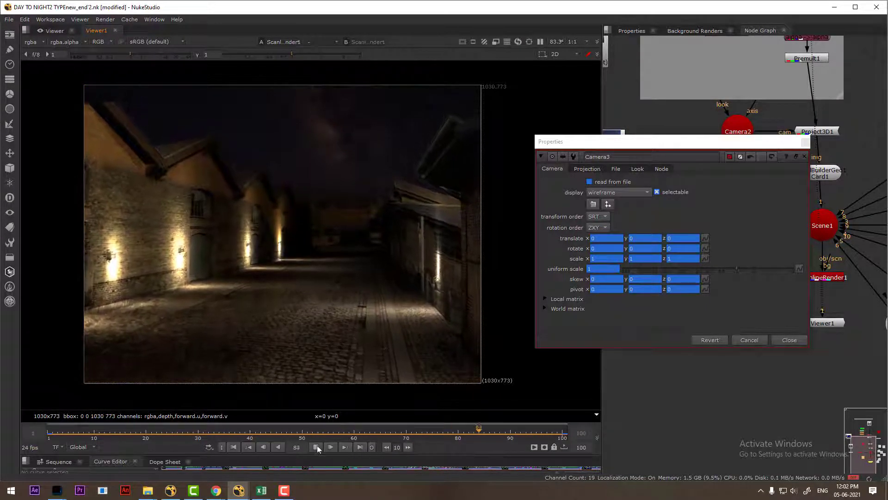
{"action": "left_click", "coordinate": [316, 447]}
{"action": "left_click", "coordinate": [788, 340]}
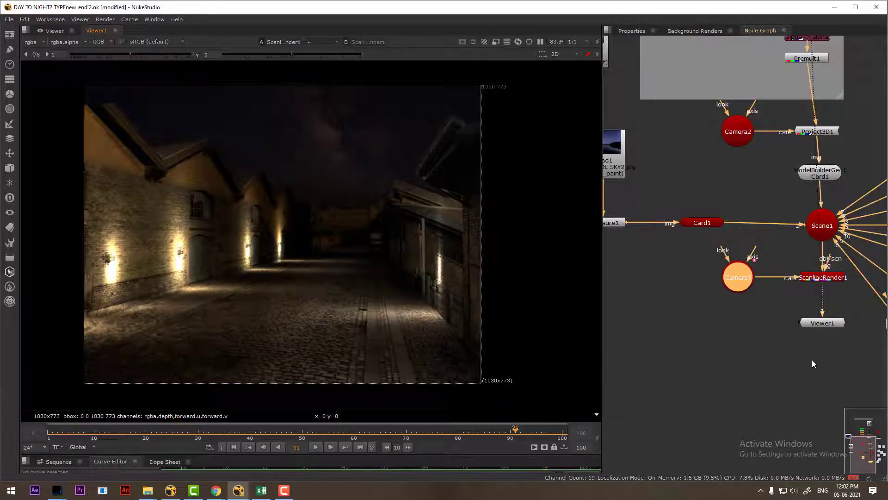
Step: Move the Viewer1 node further below ScanlineRender1 to free up space in the node graph
{"action": "middle_click_drag", "start_coordinate": [813, 364], "coordinate": [733, 367]}
{"action": "left_click_drag", "start_coordinate": [749, 331], "coordinate": [712, 434]}
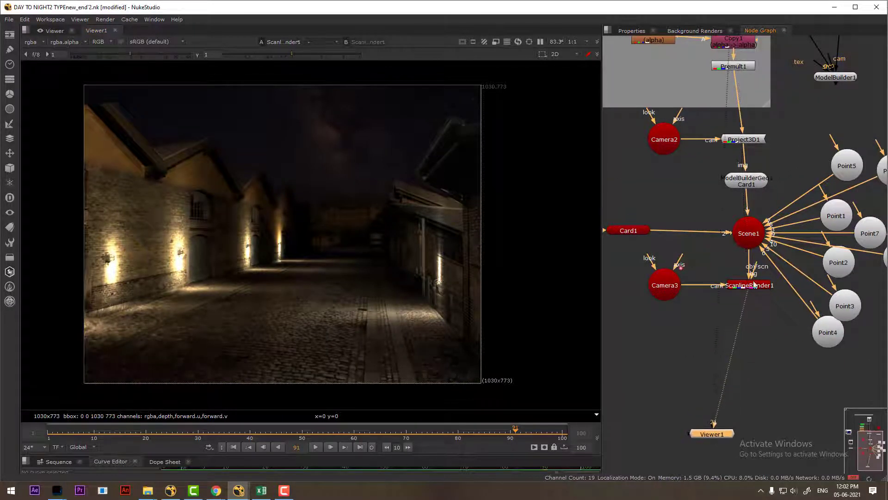
{"action": "left_click", "coordinate": [751, 285]}
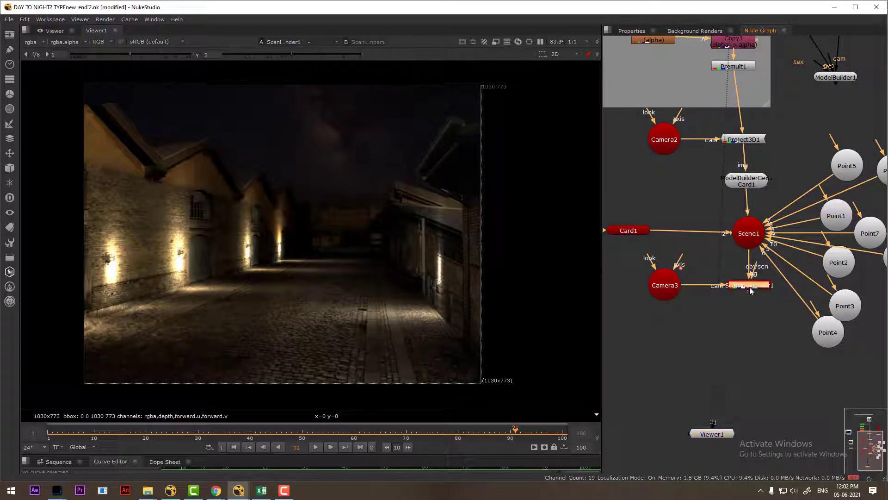
{"action": "left_click", "coordinate": [770, 321]}
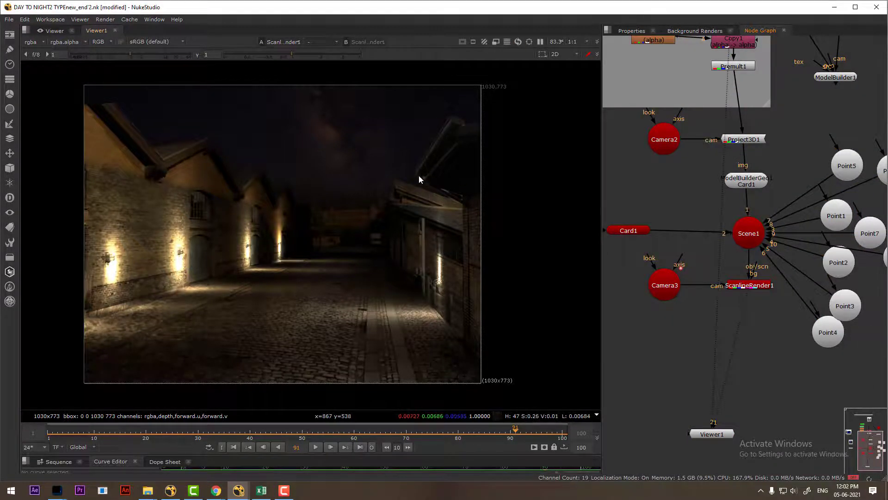
Step: Add a Radial node after ScanlineRender1 and place it slightly below that node
{"action": "left_click", "coordinate": [754, 287]}
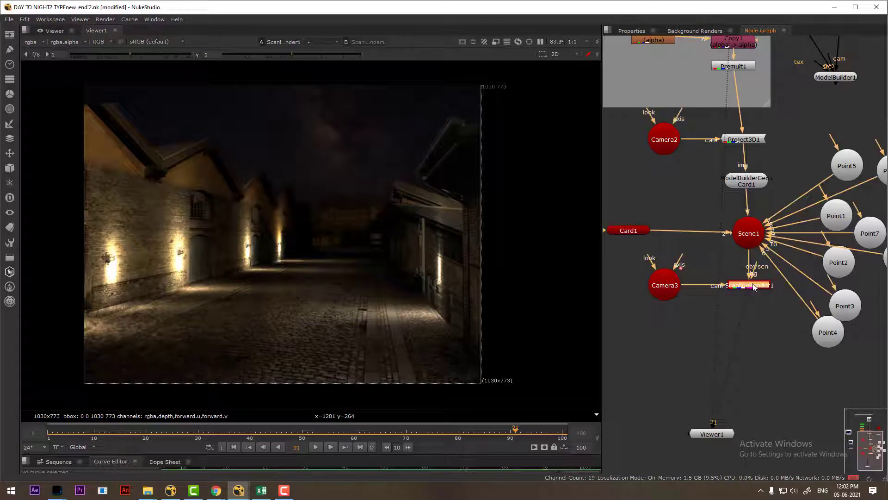
{"action": "key", "text": "Tab"}
{"action": "type", "text": "r"}
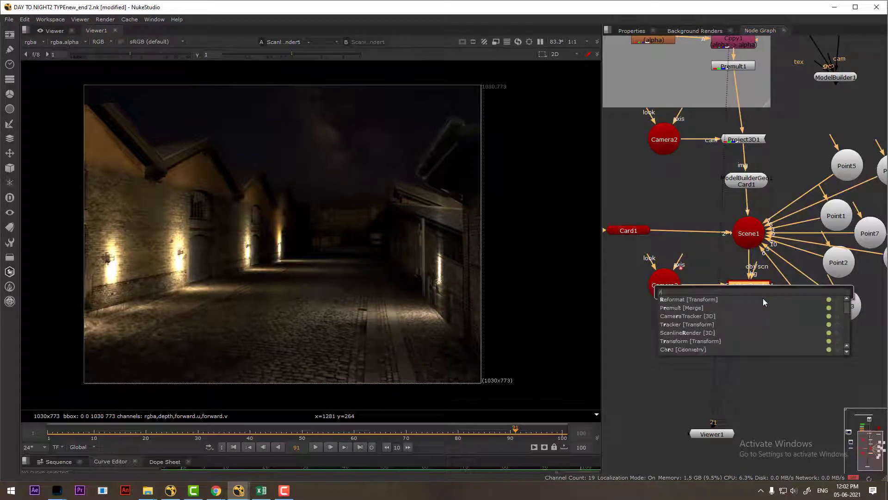
{"action": "type", "text": "adial [Draw"}
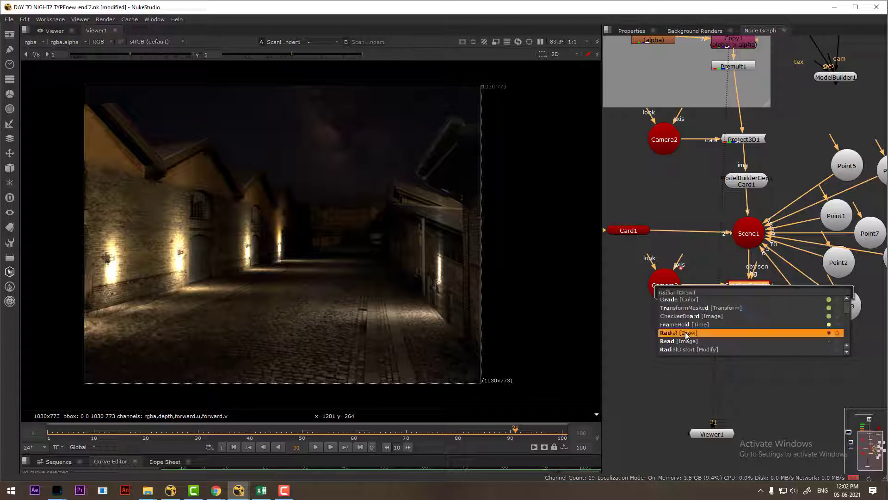
{"action": "left_click", "coordinate": [685, 331]}
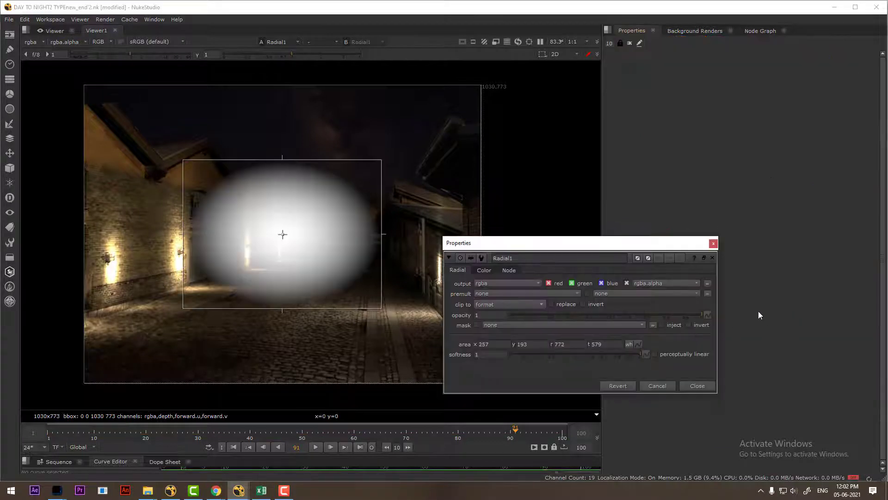
{"action": "left_click", "coordinate": [698, 387]}
{"action": "left_click", "coordinate": [760, 30]}
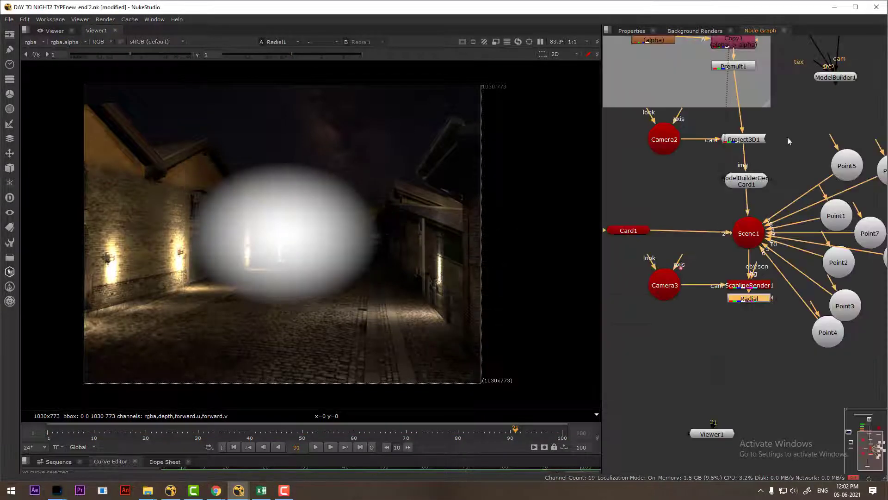
{"action": "left_click_drag", "start_coordinate": [750, 298], "coordinate": [776, 329]}
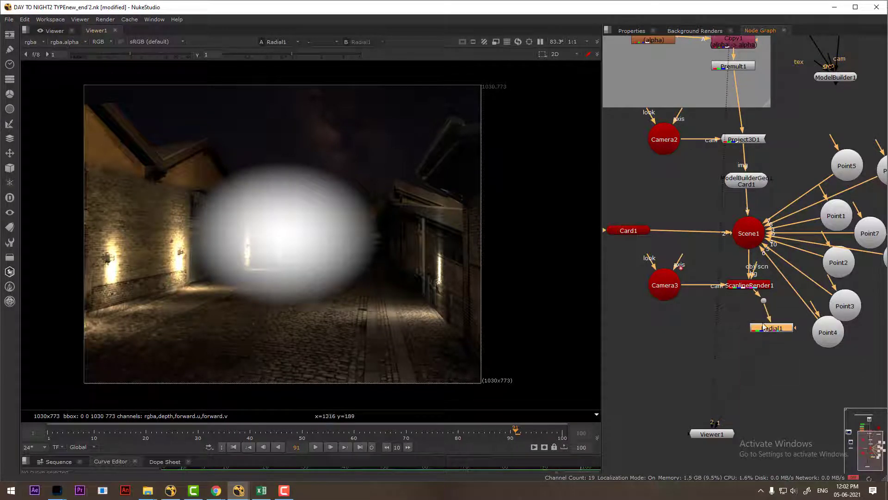
Step: At frame 1, shrink and move Radial1 to a small flat ellipse under the right building's roof, area about x 890, y 611, r 994, t 647
{"action": "double_click", "coordinate": [776, 328]}
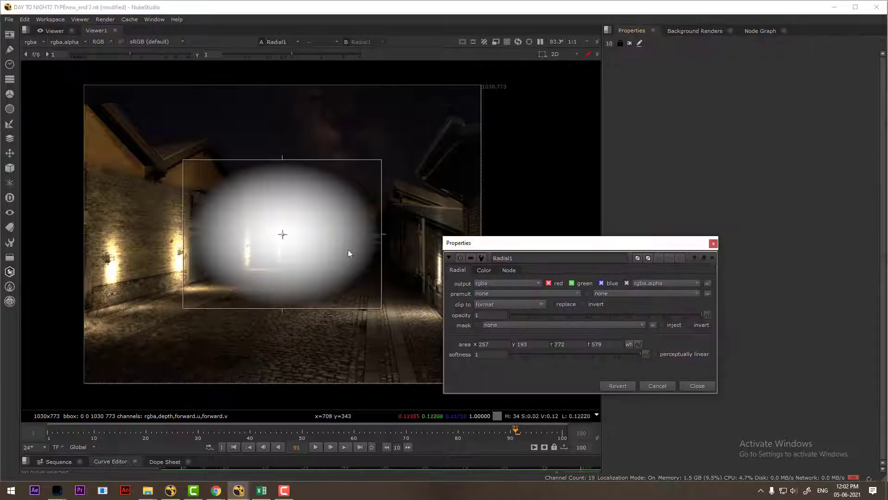
{"action": "left_click", "coordinate": [234, 447]}
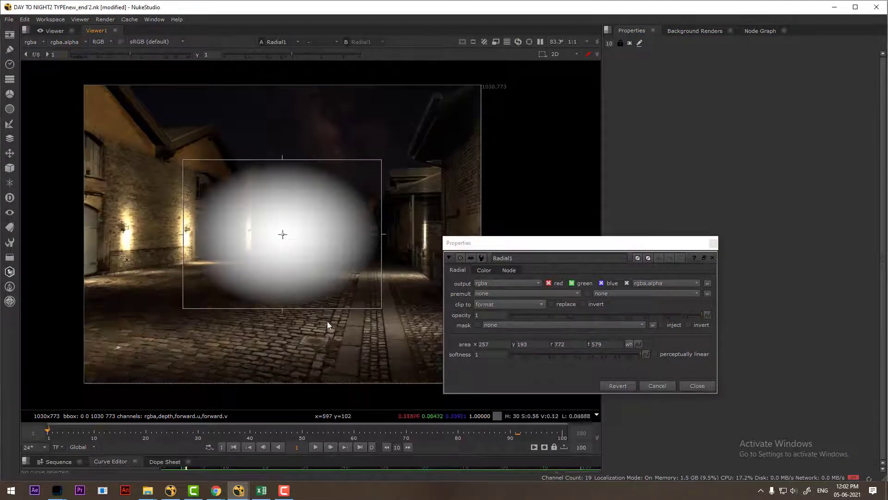
{"action": "left_click_drag", "start_coordinate": [287, 232], "coordinate": [374, 190]}
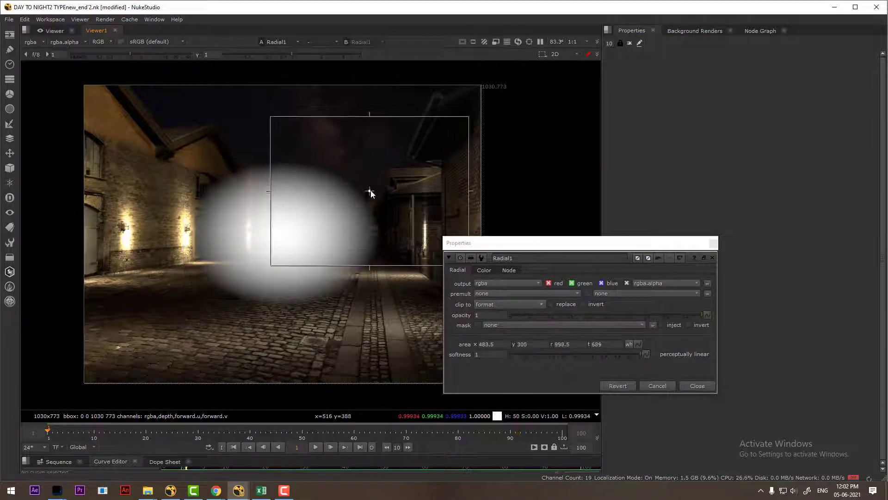
{"action": "left_click_drag", "start_coordinate": [371, 267], "coordinate": [372, 205]}
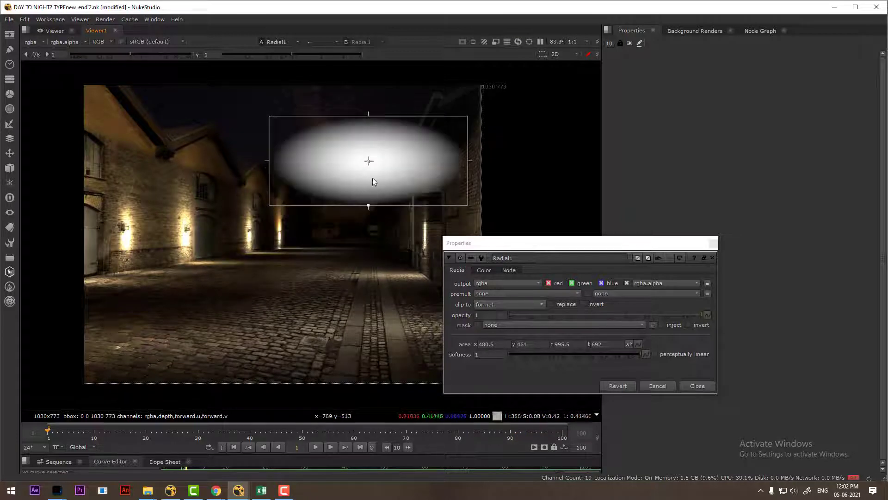
{"action": "left_click_drag", "start_coordinate": [268, 160], "coordinate": [347, 160]}
{"action": "left_click_drag", "start_coordinate": [416, 121], "coordinate": [410, 162]}
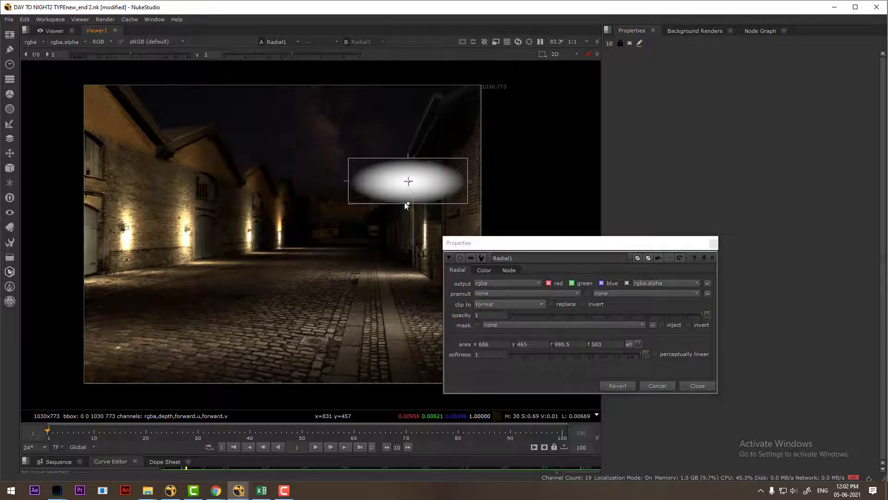
{"action": "left_click_drag", "start_coordinate": [472, 206], "coordinate": [448, 143]}
{"action": "left_click", "coordinate": [697, 385]}
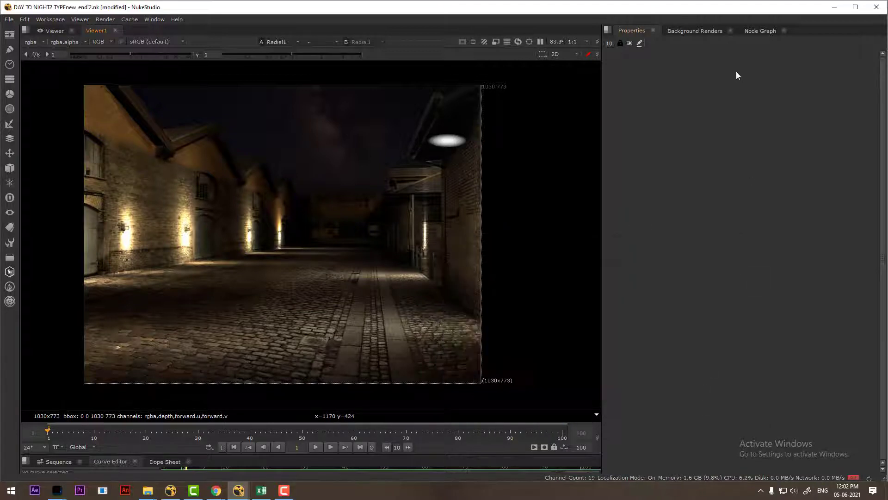
Step: Add a VolumeRays node after Radial1
{"action": "left_click", "coordinate": [760, 31]}
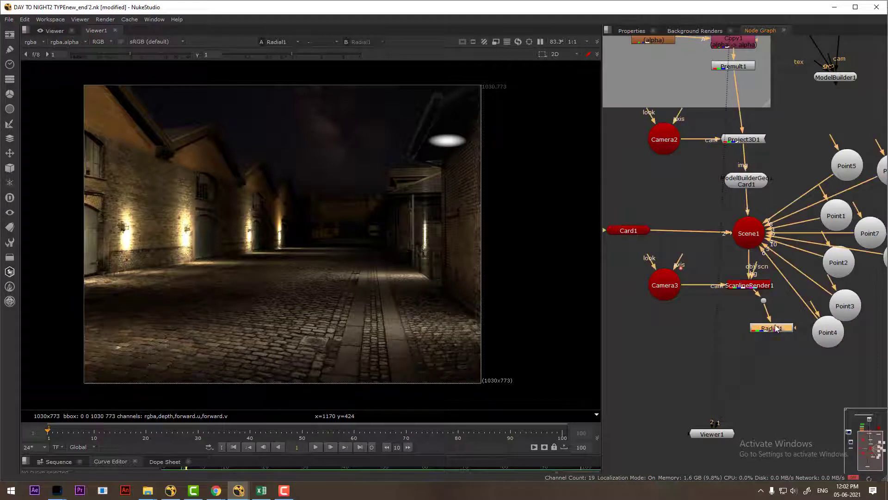
{"action": "key", "text": "Tab"}
{"action": "type", "text": "ra"}
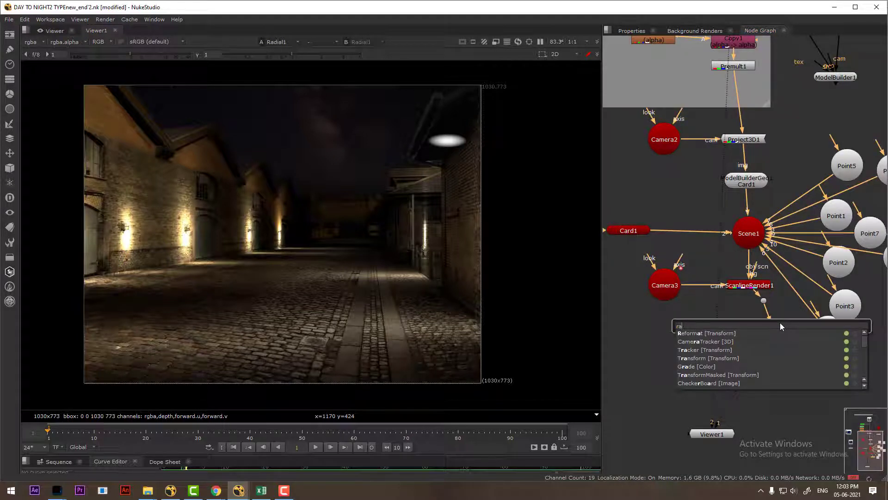
{"action": "type", "text": "y"}
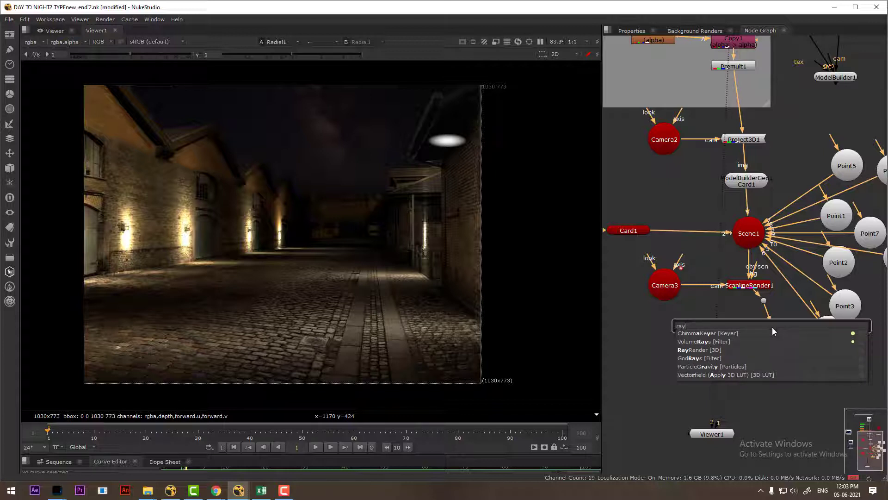
{"action": "left_click", "coordinate": [702, 343]}
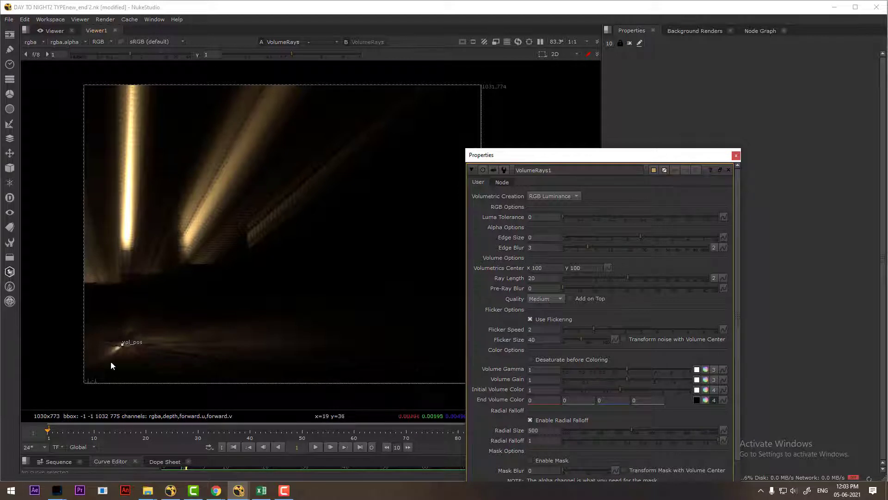
Step: Position the VolumeRays1 volumetrics center just above the radial light, at about x 930, y 647, and close its properties
{"action": "left_click_drag", "start_coordinate": [124, 348], "coordinate": [451, 129]}
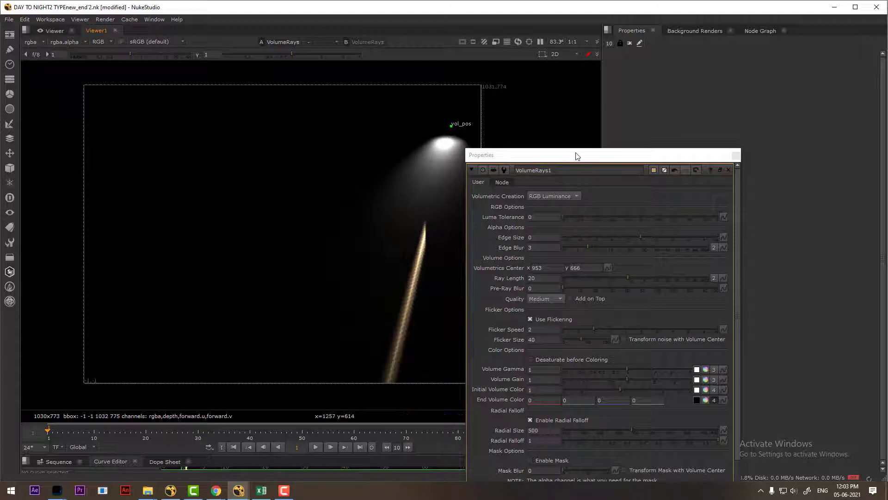
{"action": "left_click_drag", "start_coordinate": [577, 156], "coordinate": [663, 154]}
{"action": "mouse_move", "coordinate": [454, 131]}
{"action": "left_mouse_down"}
{"action": "mouse_move", "coordinate": [443, 130]}
{"action": "mouse_move", "coordinate": [454, 103]}
{"action": "mouse_move", "coordinate": [458, 110]}
{"action": "mouse_move", "coordinate": [450, 86]}
{"action": "mouse_move", "coordinate": [454, 127]}
{"action": "mouse_move", "coordinate": [441, 142]}
{"action": "mouse_move", "coordinate": [447, 137]}
{"action": "left_mouse_up"}
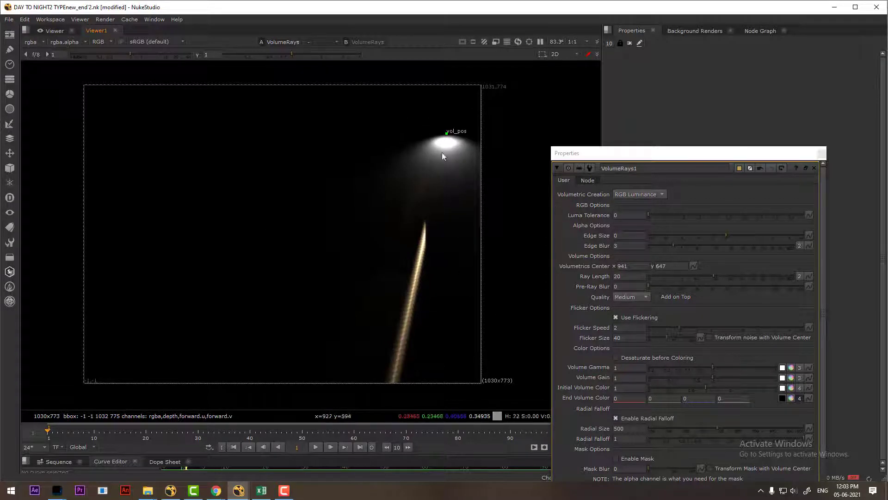
{"action": "mouse_move", "coordinate": [447, 134]}
{"action": "left_mouse_down"}
{"action": "mouse_move", "coordinate": [434, 134]}
{"action": "mouse_move", "coordinate": [442, 133]}
{"action": "left_mouse_up"}
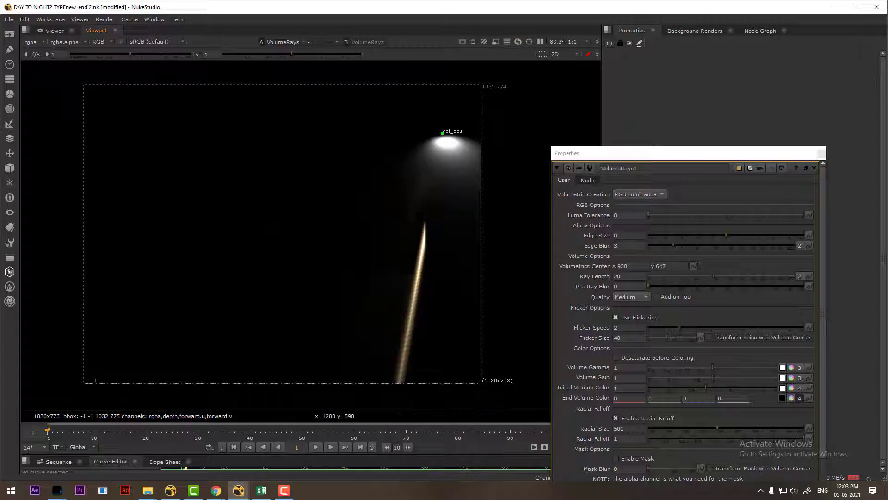
{"action": "left_click", "coordinate": [822, 154]}
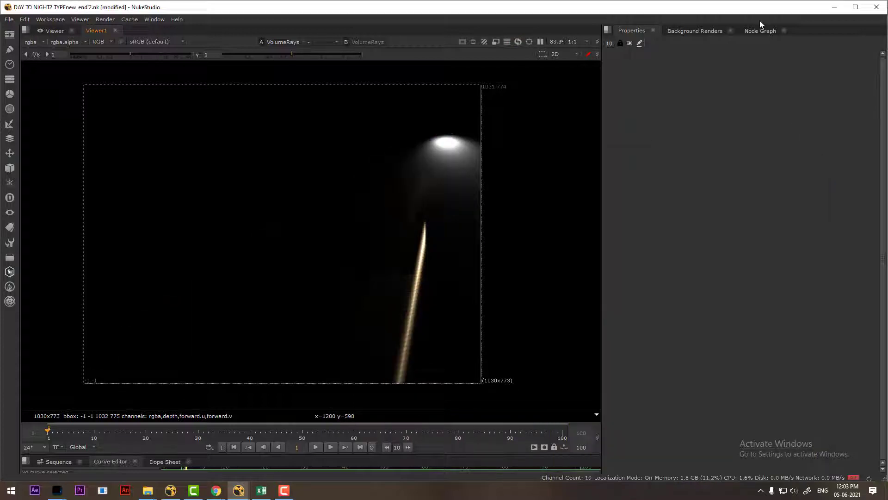
Step: Nudge the Radial1 node upward and give it a warm color with red 1.5 and blue 0.5
{"action": "left_click", "coordinate": [760, 30]}
{"action": "left_click_drag", "start_coordinate": [780, 325], "coordinate": [779, 320]}
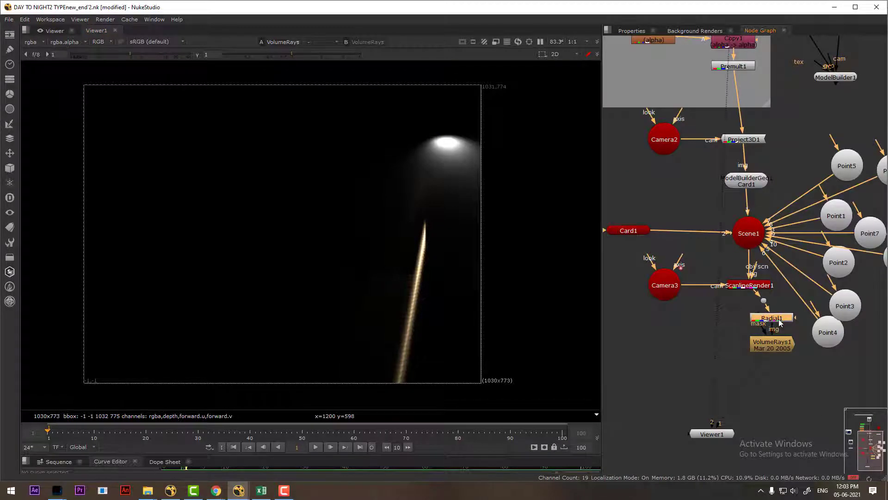
{"action": "double_click", "coordinate": [780, 323]}
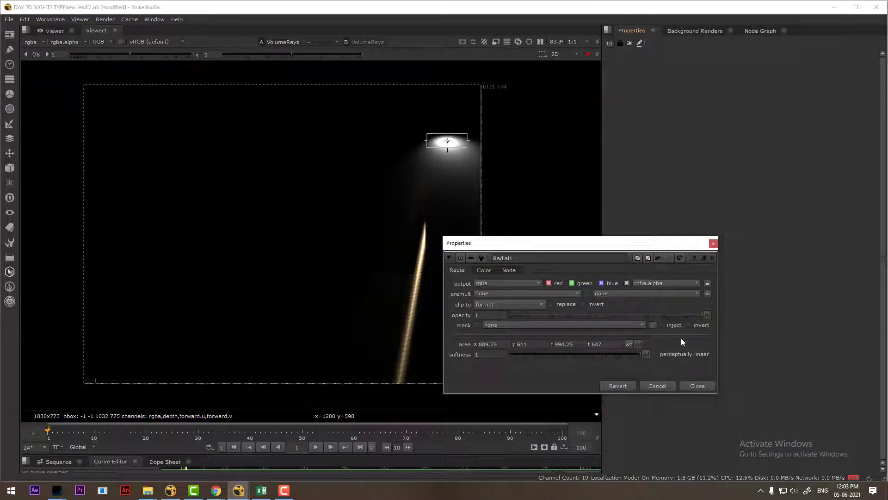
{"action": "left_click", "coordinate": [483, 271]}
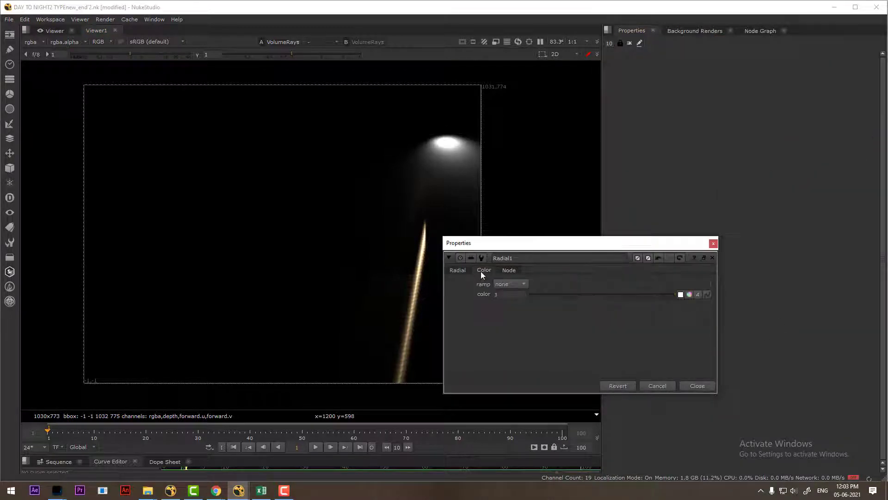
{"action": "left_click", "coordinate": [689, 295]}
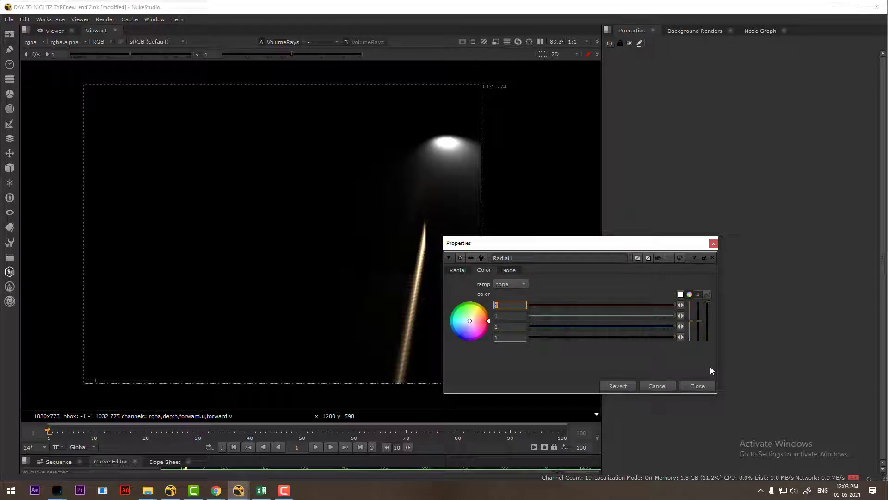
{"action": "type", "text": ".5"}
{"action": "key", "text": "Tab"}
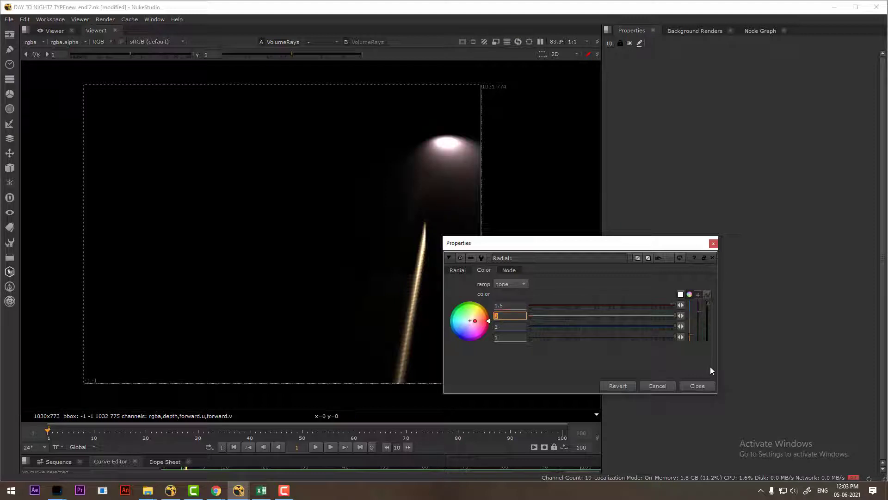
{"action": "key", "text": "Tab"}
{"action": "type", "text": "0.5"}
{"action": "key", "text": "Return"}
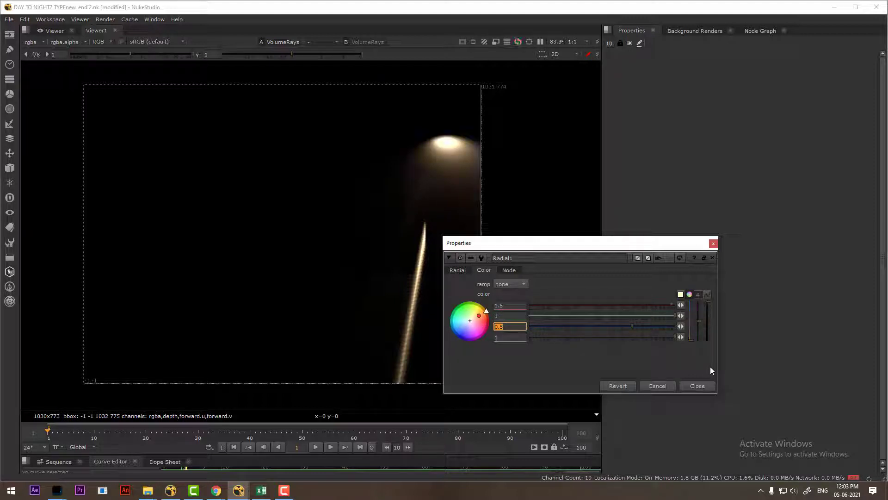
Step: Close the Radial1 properties and move the VolumeRays1 volumetrics center to about x 942, y 654, above the lamp
{"action": "left_click", "coordinate": [697, 386]}
{"action": "left_click", "coordinate": [760, 31]}
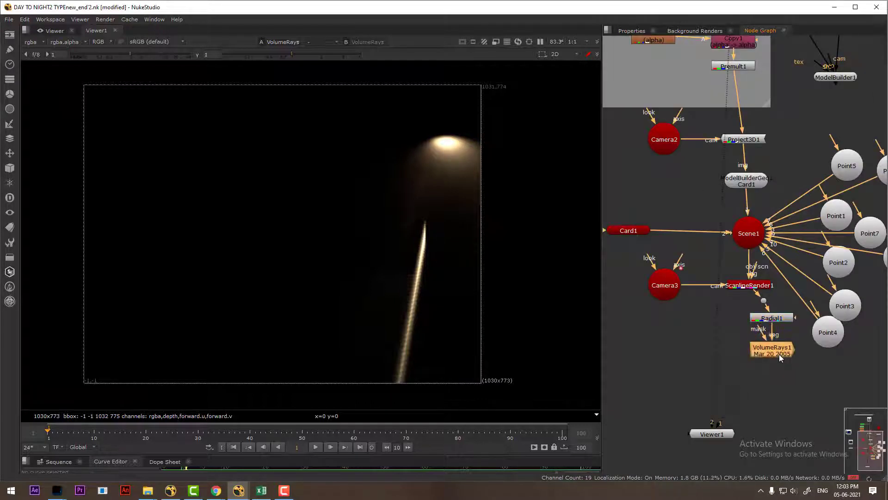
{"action": "scroll", "coordinate": [780, 372], "scroll_direction": "up", "scroll_amount": 3}
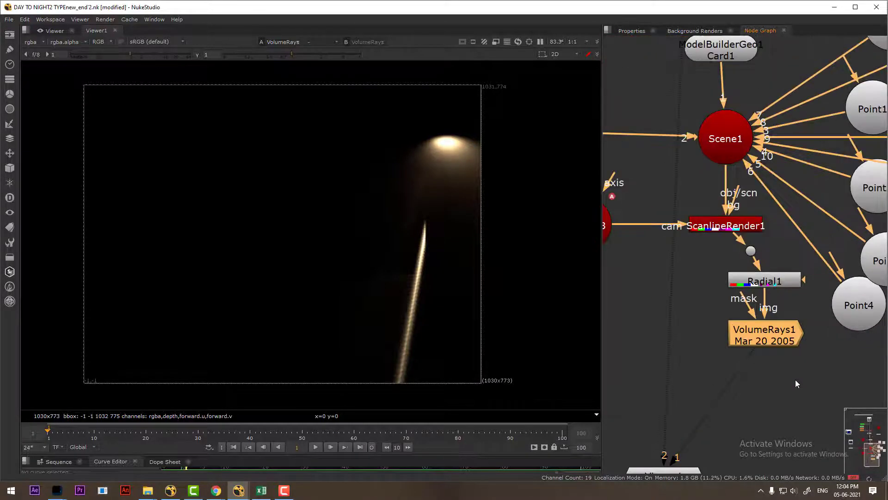
{"action": "double_click", "coordinate": [778, 329]}
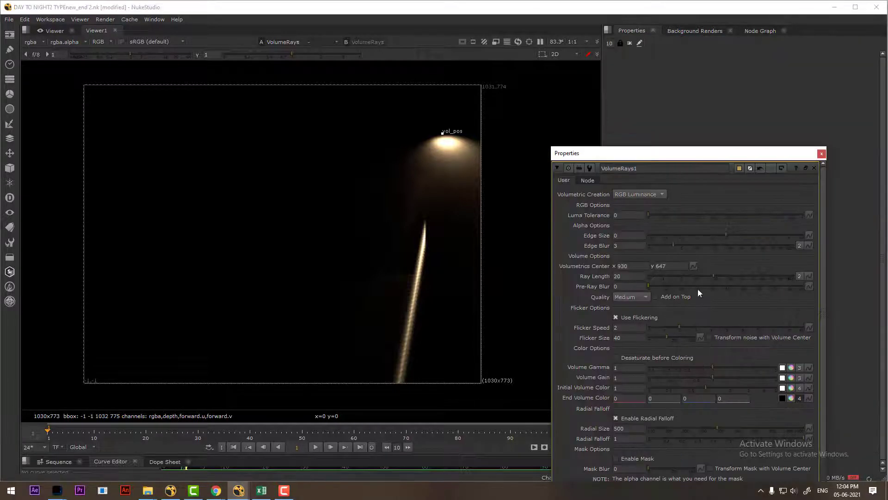
{"action": "mouse_move", "coordinate": [444, 134]}
{"action": "left_mouse_down"}
{"action": "mouse_move", "coordinate": [484, 146]}
{"action": "mouse_move", "coordinate": [459, 187]}
{"action": "mouse_move", "coordinate": [446, 140]}
{"action": "mouse_move", "coordinate": [448, 76]}
{"action": "mouse_move", "coordinate": [434, 77]}
{"action": "mouse_move", "coordinate": [465, 77]}
{"action": "mouse_move", "coordinate": [445, 131]}
{"action": "left_mouse_up"}
{"action": "left_click_drag", "start_coordinate": [687, 157], "coordinate": [709, 112]}
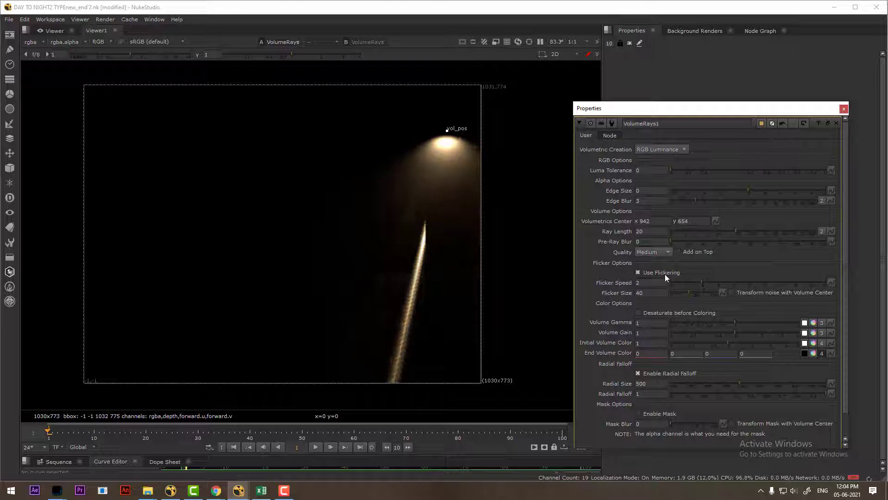
Step: Reduce the VolumeRays1 radial size to 445, keep radial falloff and flickering enabled, and close its properties
{"action": "left_click", "coordinate": [673, 376]}
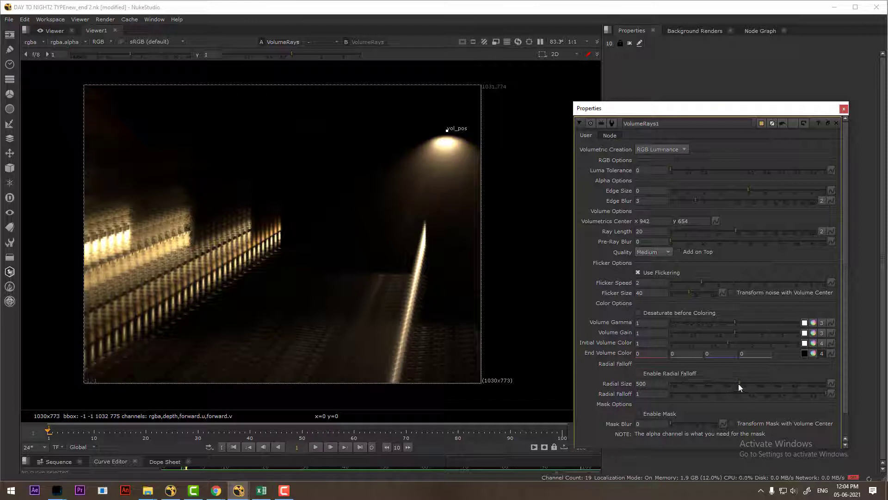
{"action": "left_click_drag", "start_coordinate": [735, 384], "coordinate": [718, 401]}
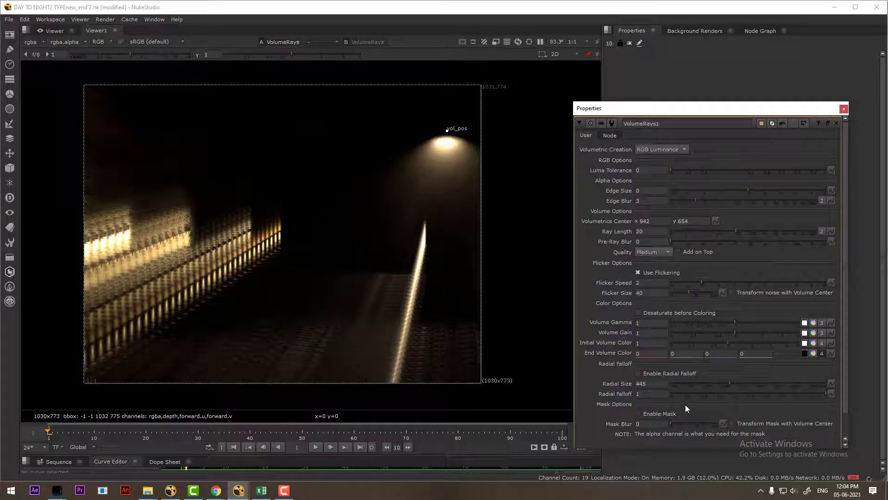
{"action": "left_click", "coordinate": [668, 373]}
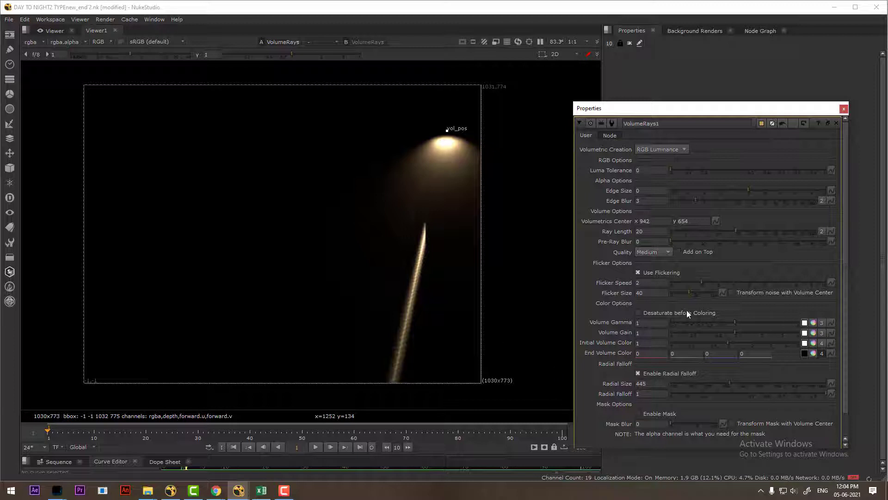
{"action": "left_click", "coordinate": [657, 272]}
{"action": "left_click", "coordinate": [657, 271]}
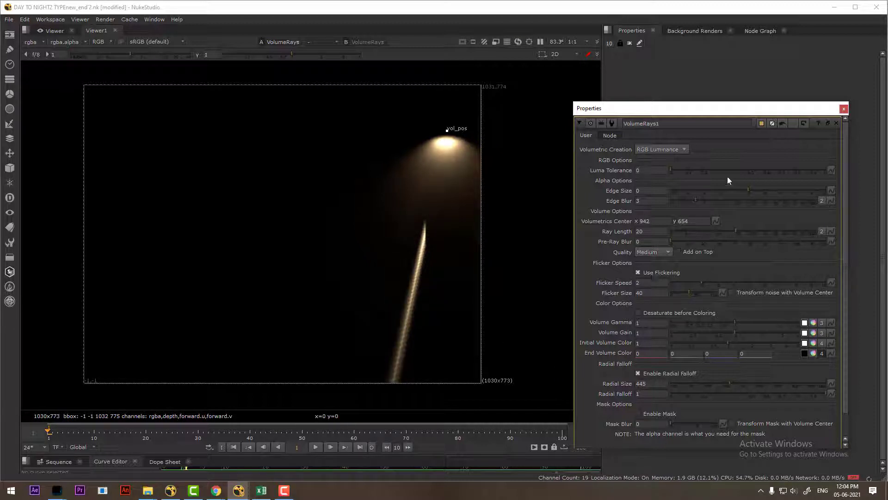
{"action": "scroll", "coordinate": [722, 329], "scroll_direction": "down", "scroll_amount": 2}
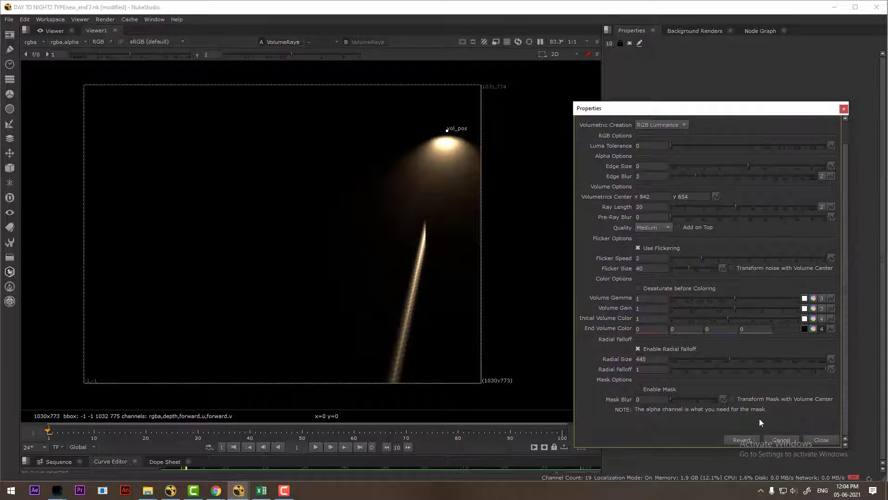
{"action": "left_click", "coordinate": [823, 441]}
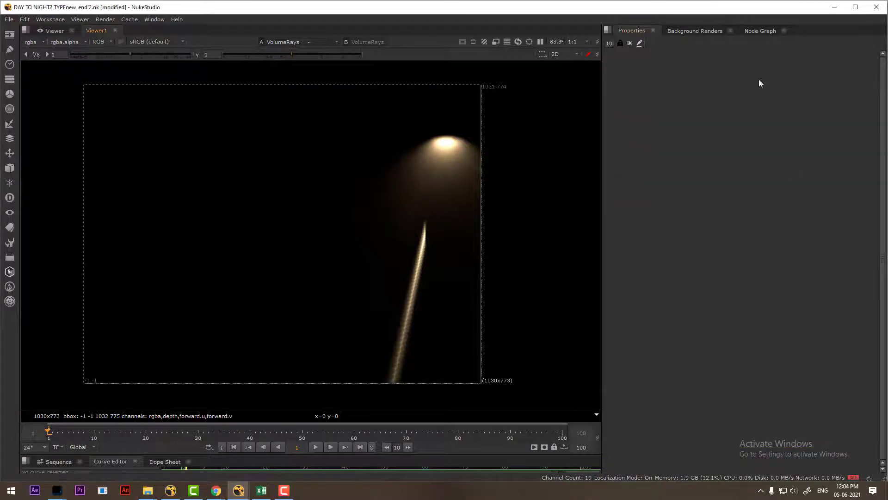
Step: Nudge the VolumeRays1 node slightly sideways and display the ScanlineRender1 output in the viewer
{"action": "left_click", "coordinate": [761, 31]}
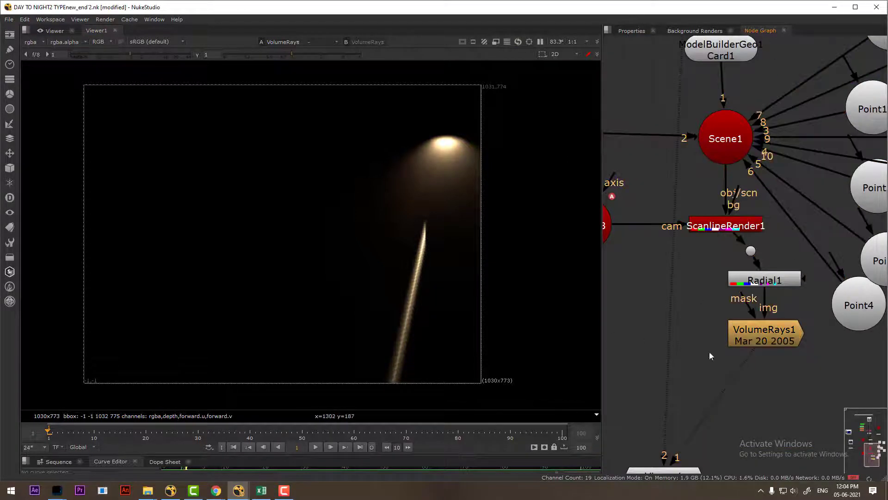
{"action": "left_click", "coordinate": [784, 332]}
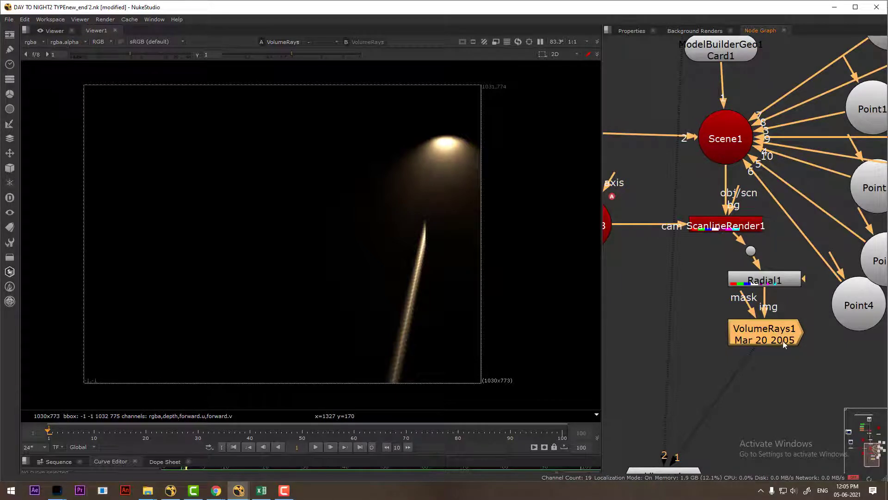
{"action": "left_click", "coordinate": [782, 340]}
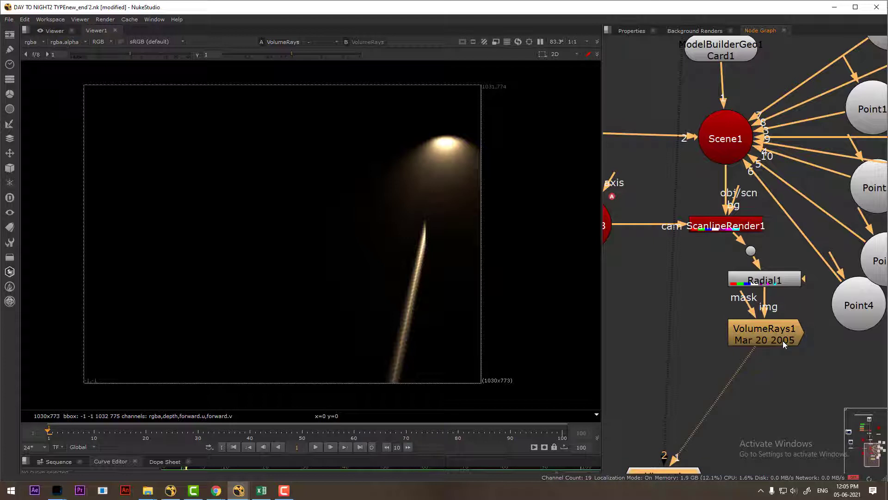
{"action": "left_click_drag", "start_coordinate": [782, 338], "coordinate": [789, 338]}
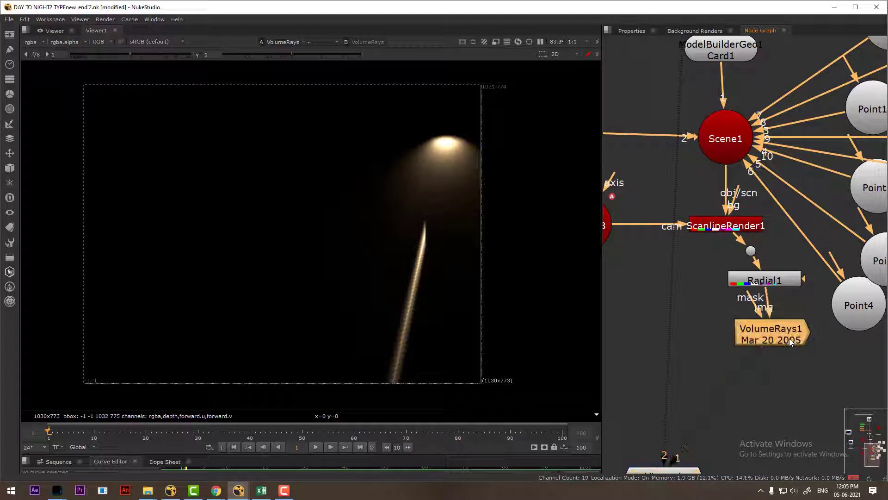
{"action": "left_click", "coordinate": [715, 226]}
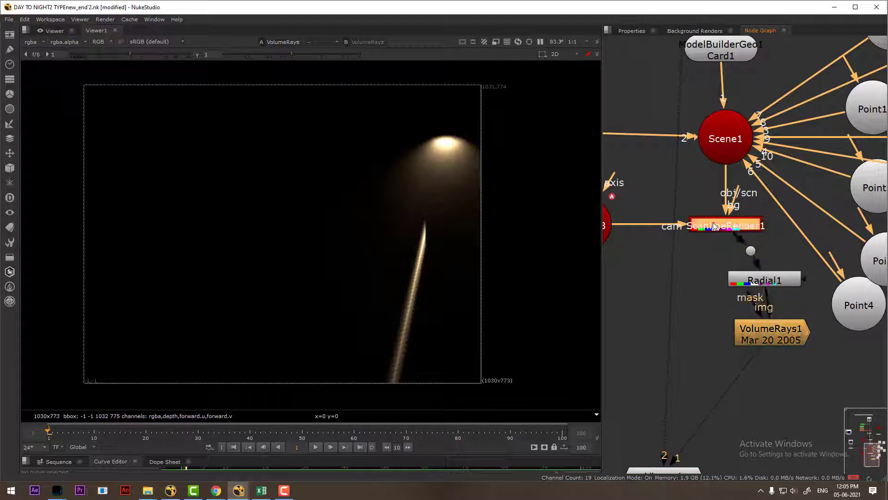
{"action": "left_click", "coordinate": [759, 340]}
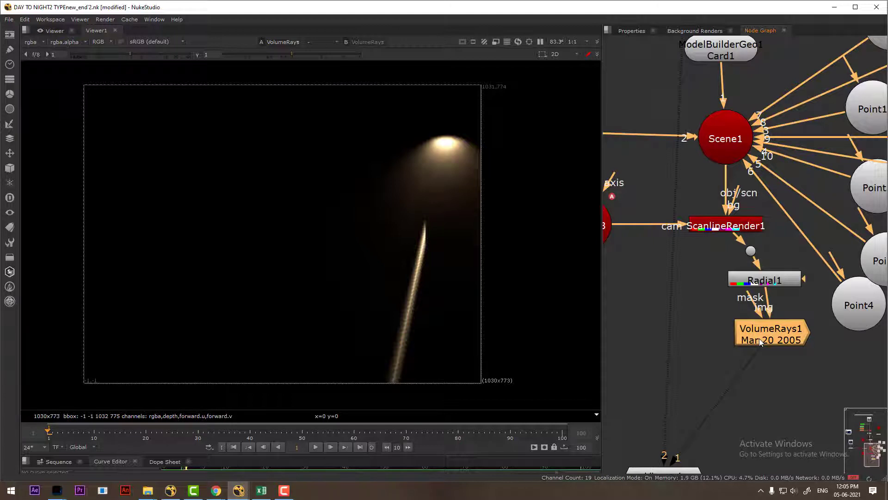
{"action": "left_click", "coordinate": [713, 228]}
{"action": "key", "text": "1"}
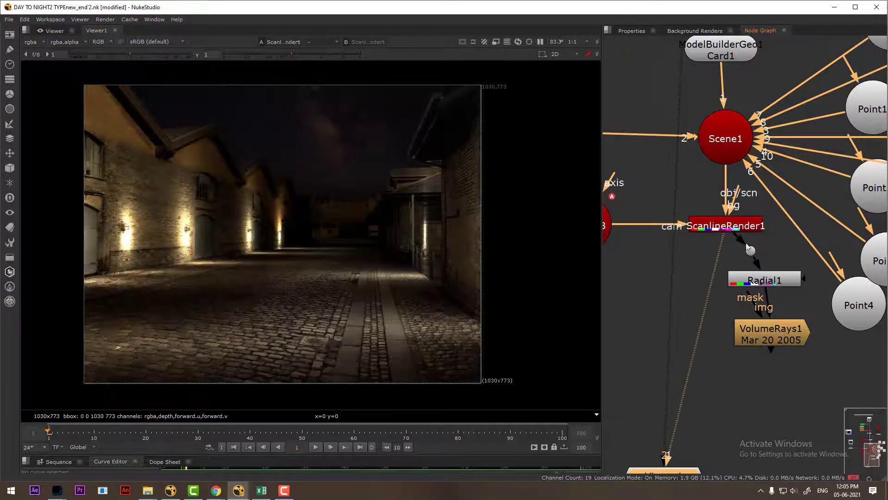
Step: Play the rendered alley shot, check its last frame, and return to frame 1
{"action": "left_click", "coordinate": [315, 447]}
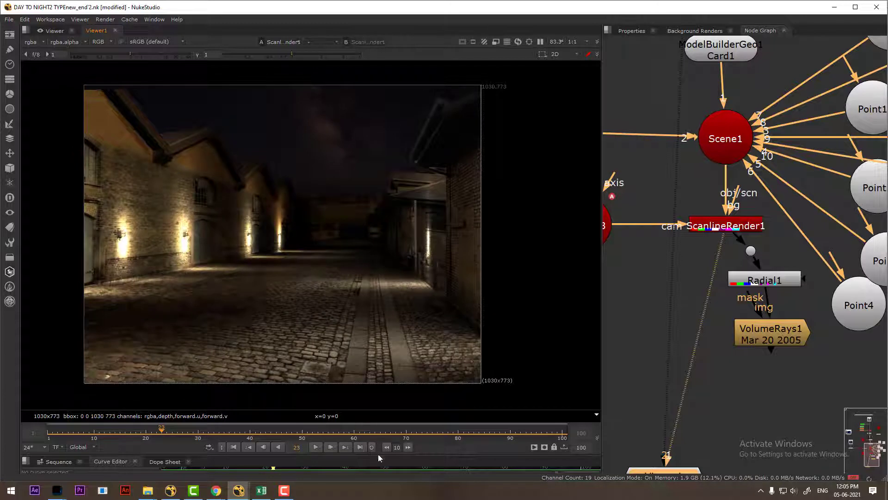
{"action": "left_click", "coordinate": [361, 447]}
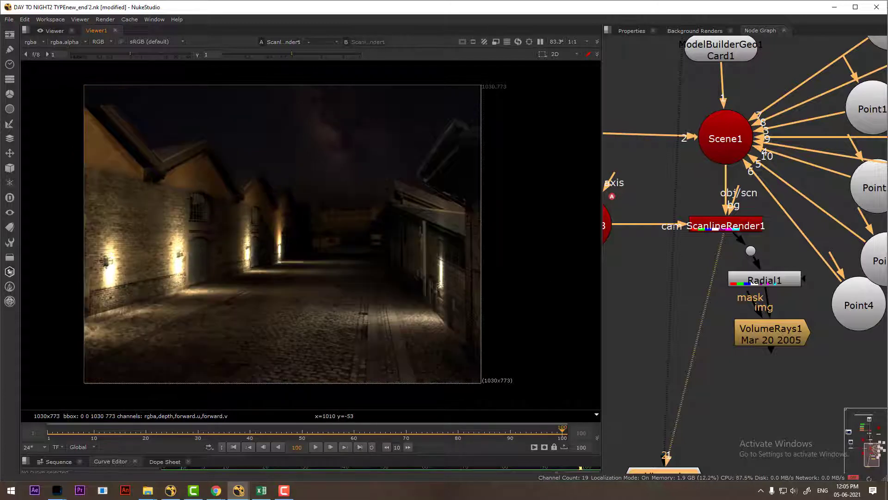
{"action": "left_click", "coordinate": [245, 447]}
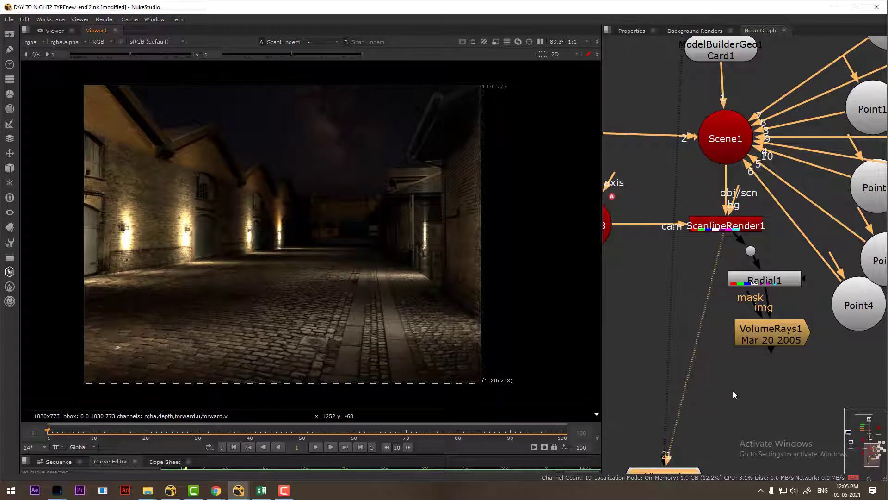
Step: Add a separate Tracker node beside Radial1 and connect its input to ScanlineRender1
{"action": "left_click", "coordinate": [710, 226]}
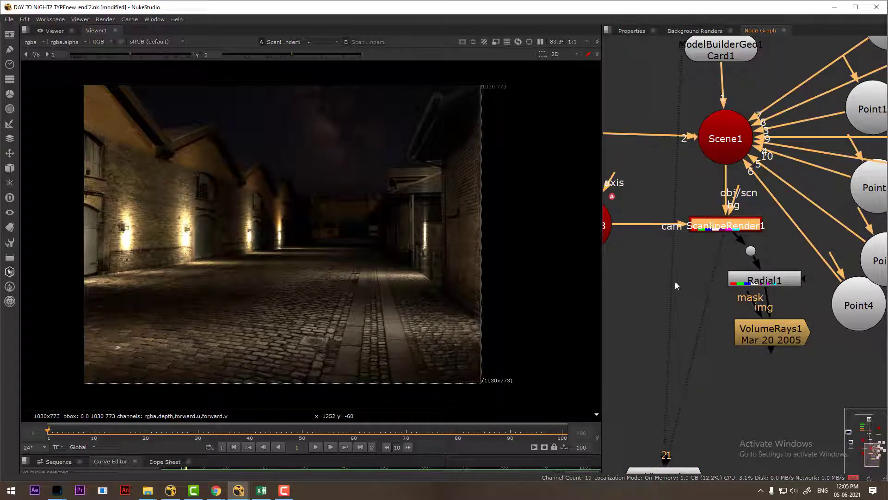
{"action": "left_click", "coordinate": [643, 286]}
{"action": "key", "text": "Tab"}
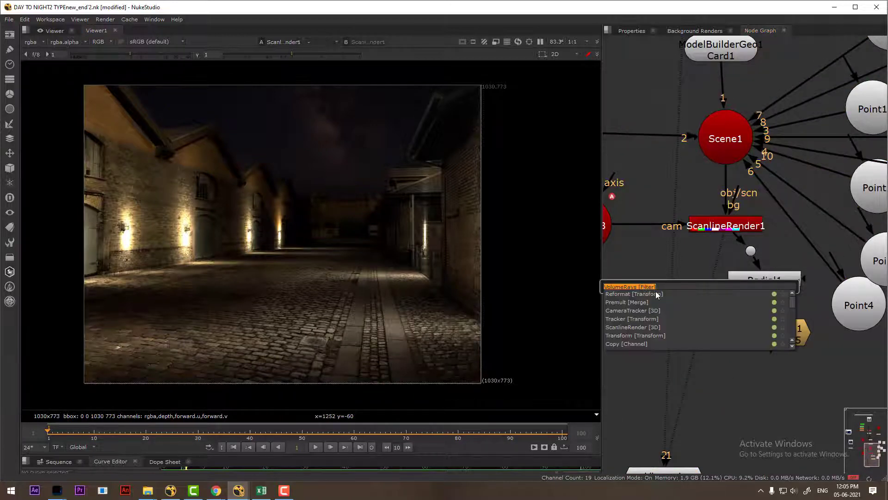
{"action": "type", "text": "track"}
{"action": "key", "text": "Return"}
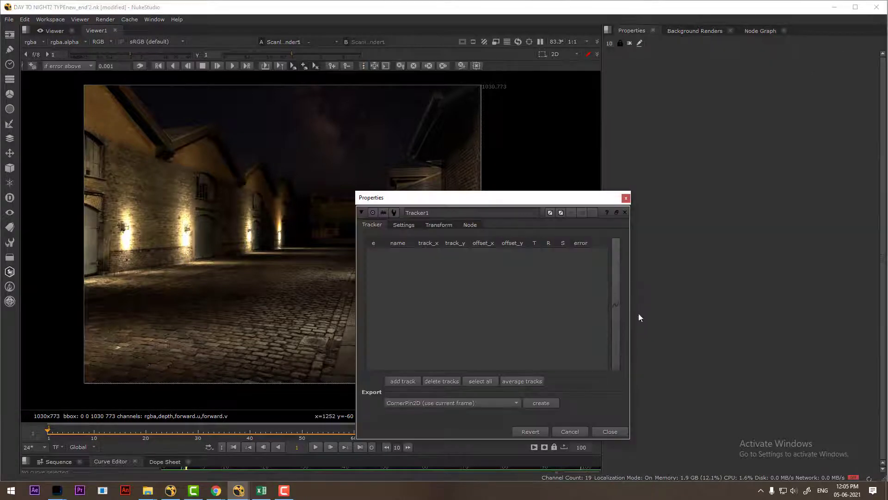
{"action": "left_click", "coordinate": [625, 199]}
{"action": "left_click", "coordinate": [759, 30]}
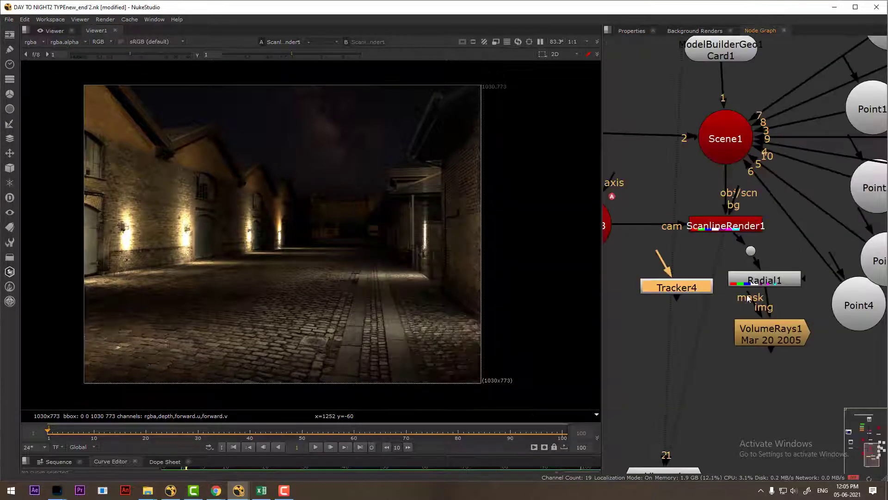
{"action": "left_click_drag", "start_coordinate": [666, 259], "coordinate": [719, 228]}
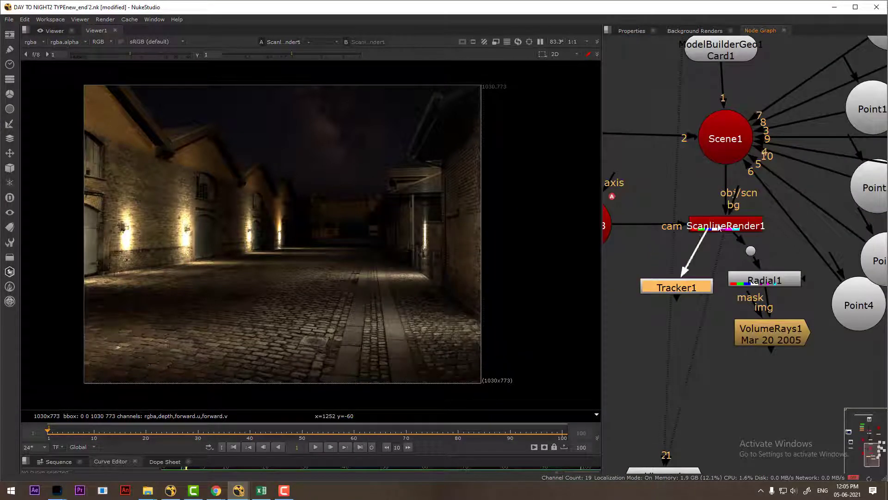
Step: Add a track in Tracker1, place it on the right building's roof eave at about x 875, y 620, and shrink its boxes
{"action": "double_click", "coordinate": [684, 282]}
{"action": "left_click_drag", "start_coordinate": [490, 199], "coordinate": [709, 162]}
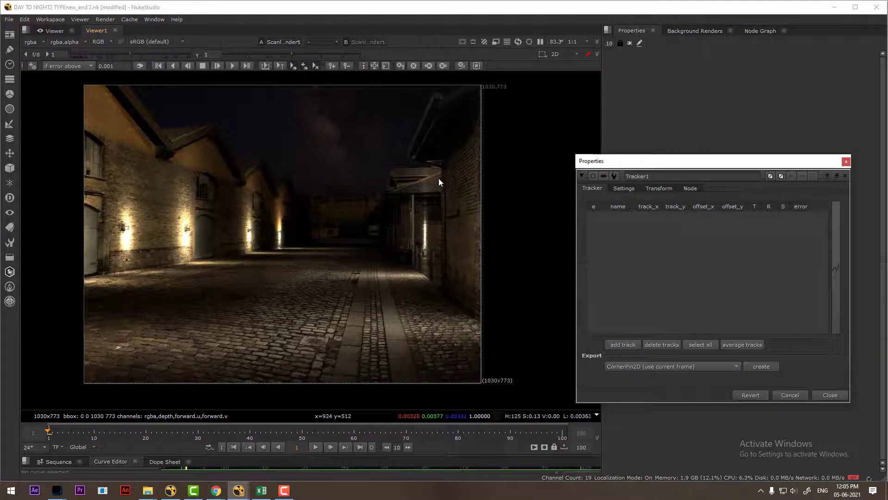
{"action": "left_click", "coordinate": [620, 345]}
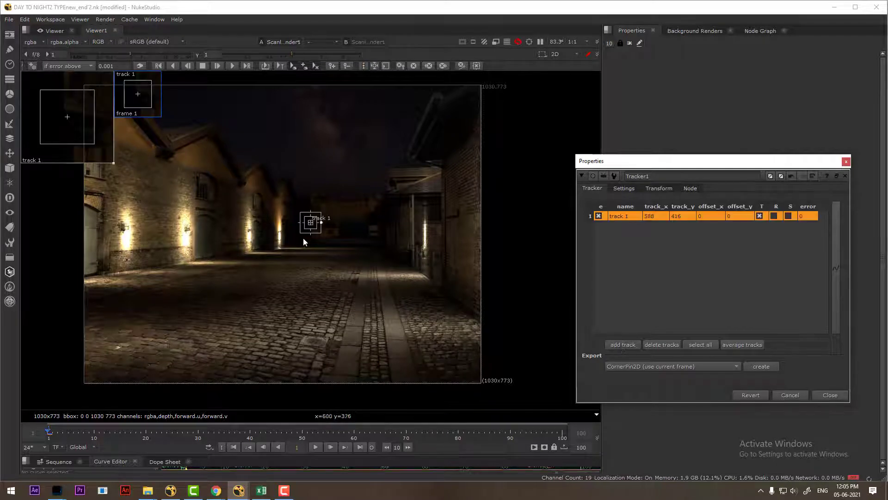
{"action": "left_click_drag", "start_coordinate": [311, 223], "coordinate": [422, 147]}
{"action": "scroll", "coordinate": [422, 147], "scroll_direction": "up", "scroll_amount": 6}
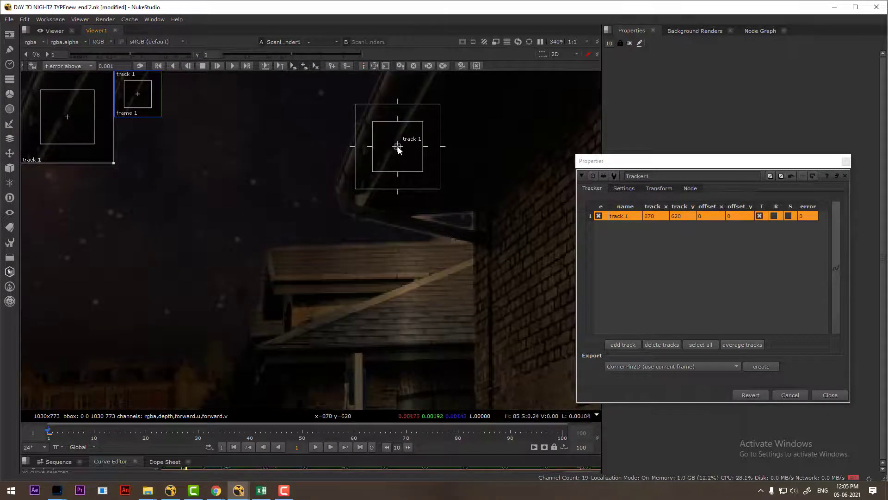
{"action": "mouse_move", "coordinate": [409, 150]}
{"action": "left_mouse_down"}
{"action": "mouse_move", "coordinate": [415, 175]}
{"action": "mouse_move", "coordinate": [415, 166]}
{"action": "left_mouse_up"}
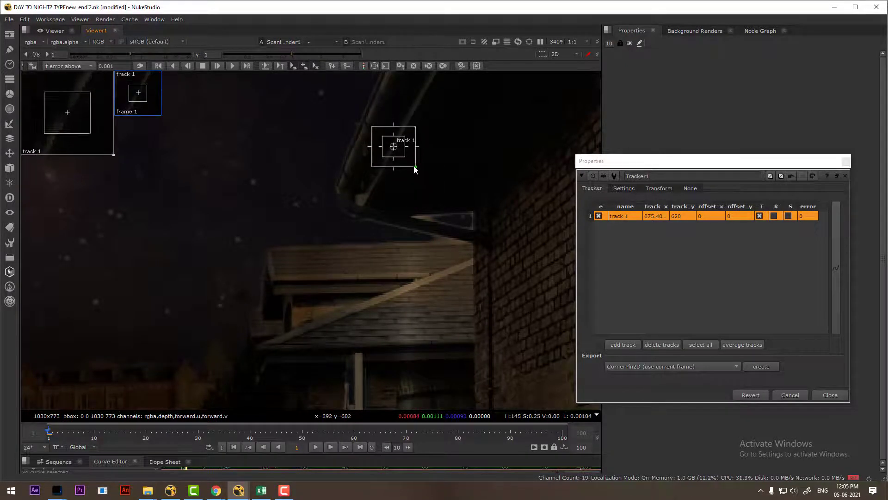
Step: Set the Tracker1 transform to match-move and return to the list of tracks
{"action": "left_click", "coordinate": [665, 189]}
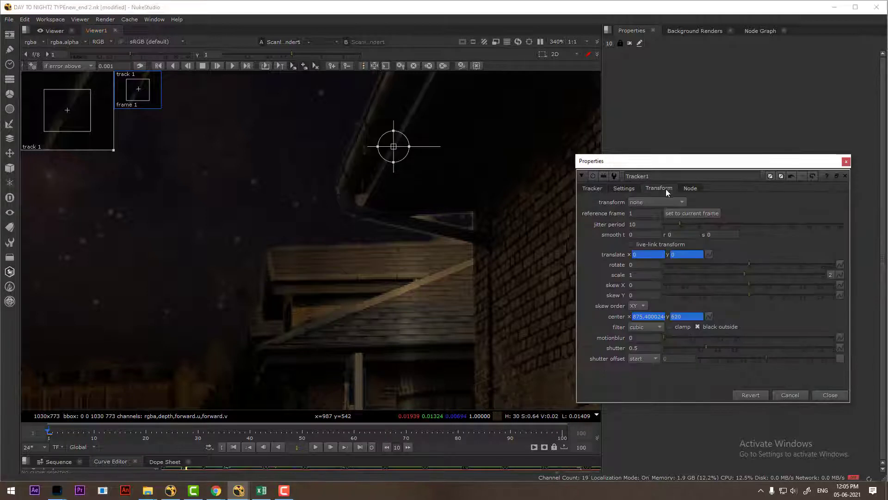
{"action": "left_click", "coordinate": [670, 201]}
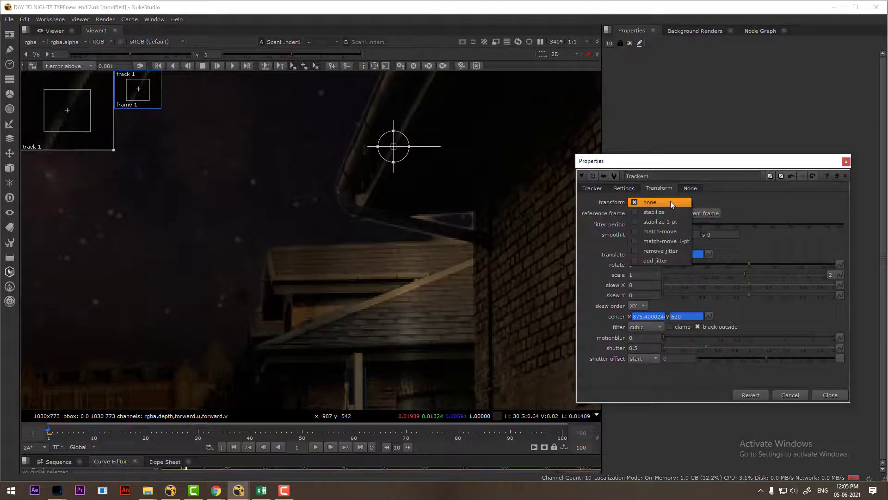
{"action": "left_click", "coordinate": [670, 230]}
{"action": "left_click", "coordinate": [593, 188]}
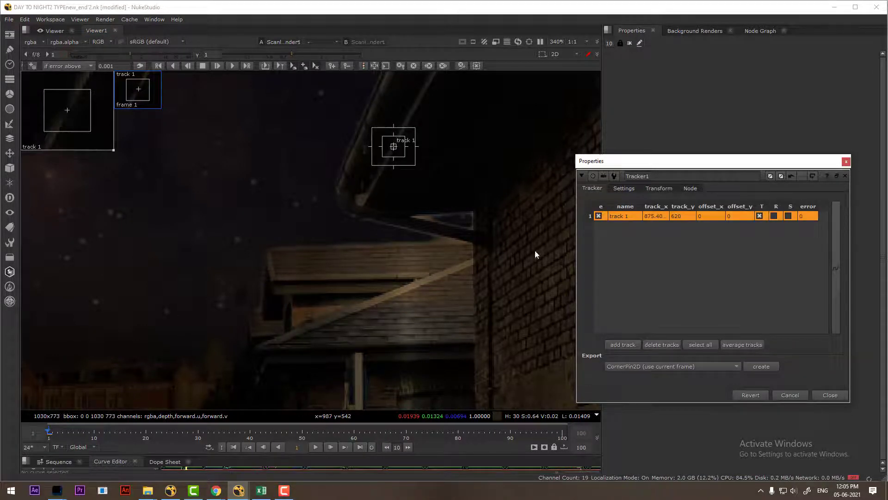
Step: Track the roof point forward to frame 100 and back to frame 1, and export it as a Transform (match-move, baked)
{"action": "left_click", "coordinate": [232, 66]}
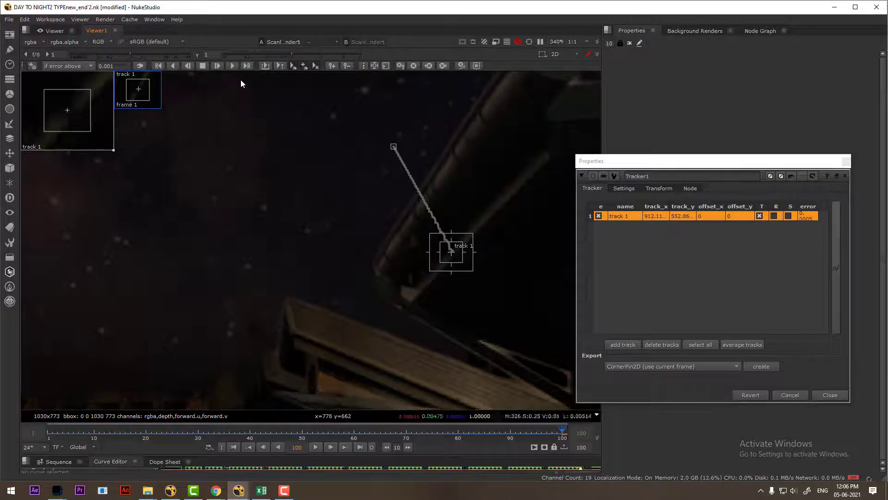
{"action": "left_click", "coordinate": [172, 65]}
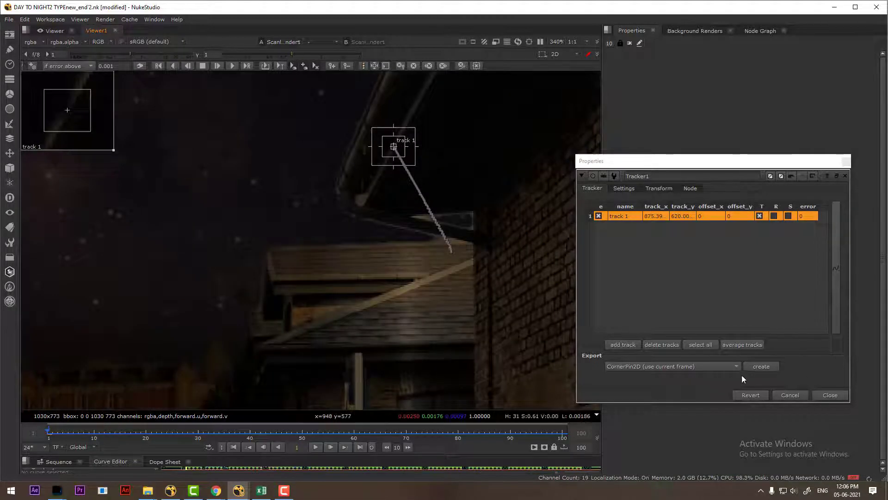
{"action": "left_click", "coordinate": [679, 368]}
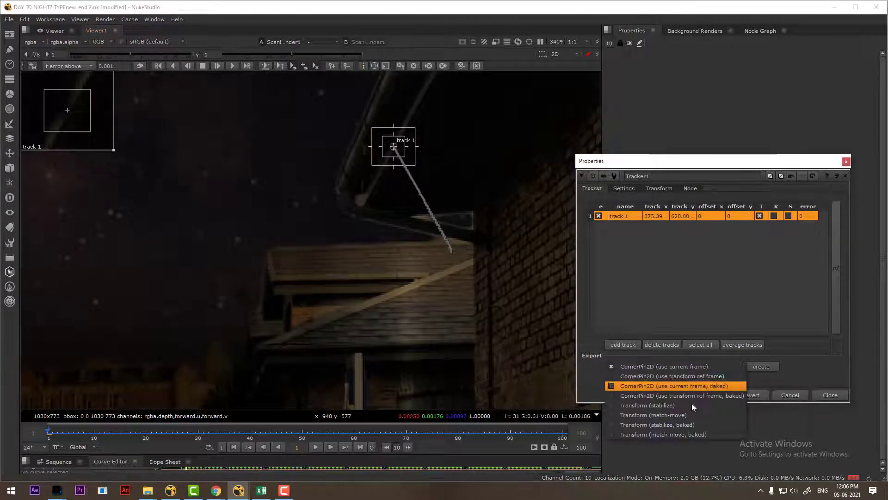
{"action": "left_click", "coordinate": [707, 434]}
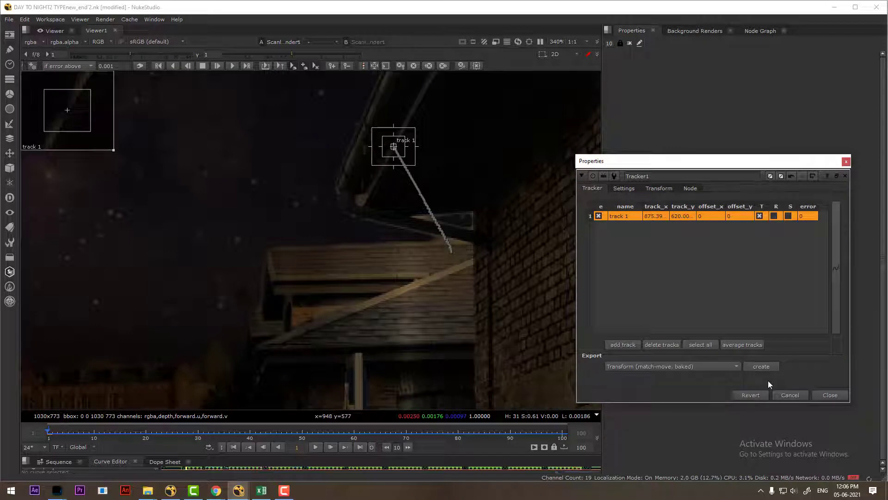
{"action": "left_click", "coordinate": [831, 395]}
Step: Move the exported match-move Transform node clear of VolumeRays1 into the empty space below it
{"action": "left_click", "coordinate": [761, 31]}
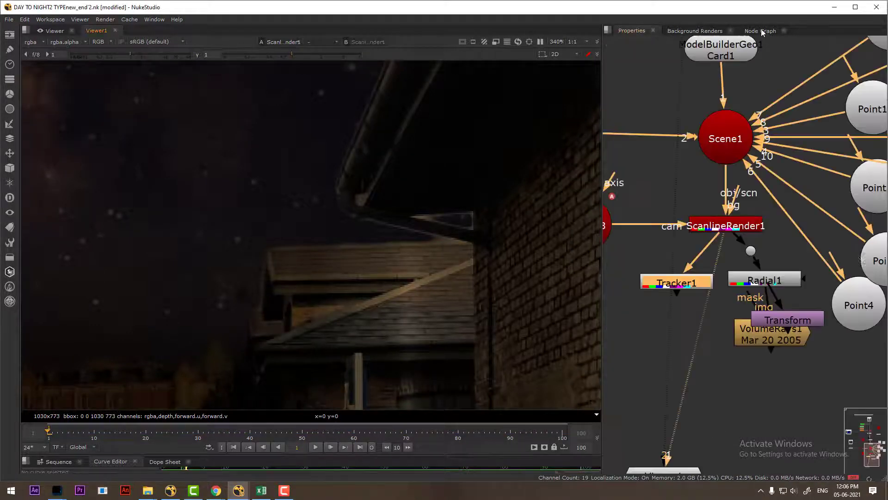
{"action": "middle_click_drag", "start_coordinate": [800, 332], "coordinate": [798, 259]}
{"action": "left_click_drag", "start_coordinate": [798, 259], "coordinate": [807, 366]}
Step: Add a FrameHold node at frame 1 after VolumeRays1 and view its output
{"action": "left_click", "coordinate": [771, 257]}
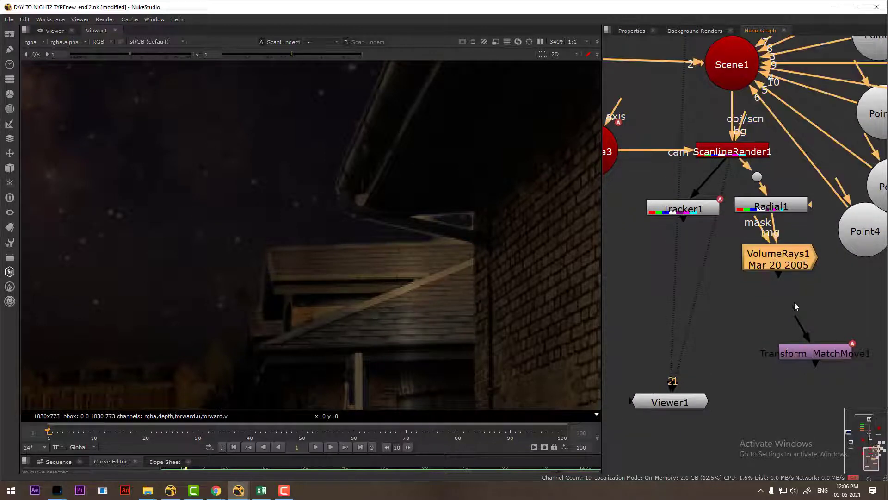
{"action": "key", "text": "f"}
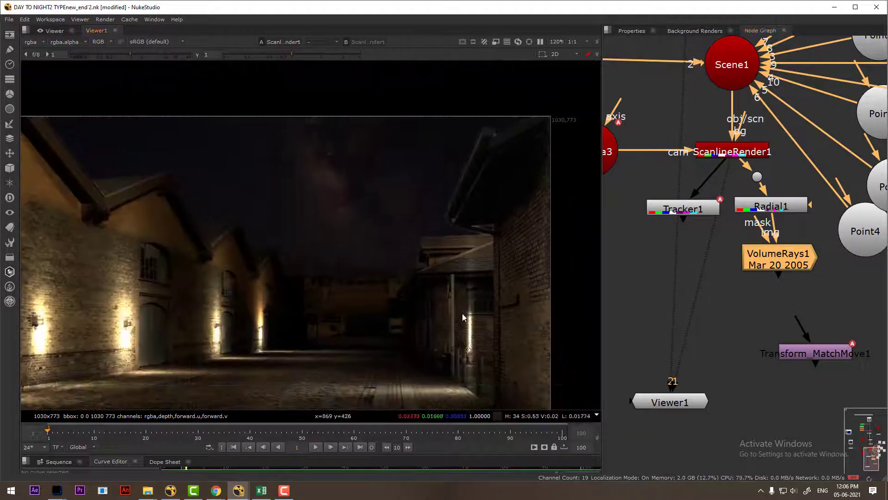
{"action": "scroll", "coordinate": [462, 313], "scroll_direction": "down", "scroll_amount": 2}
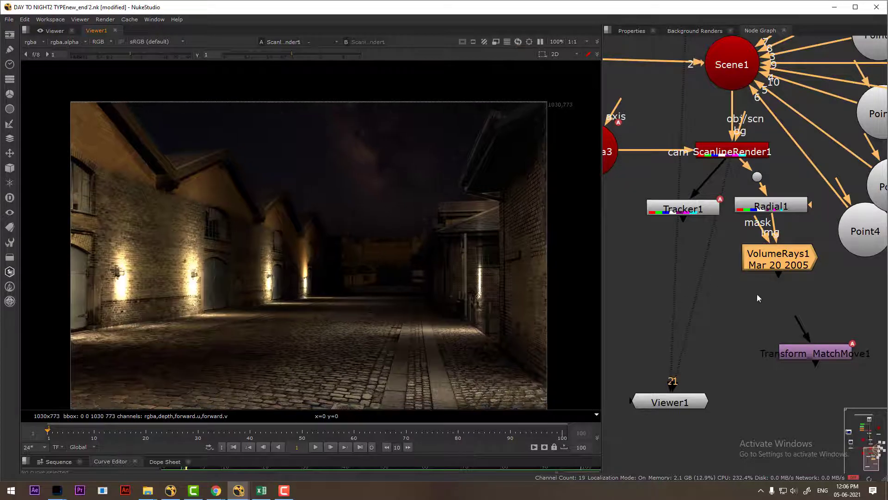
{"action": "key", "text": "Tab"}
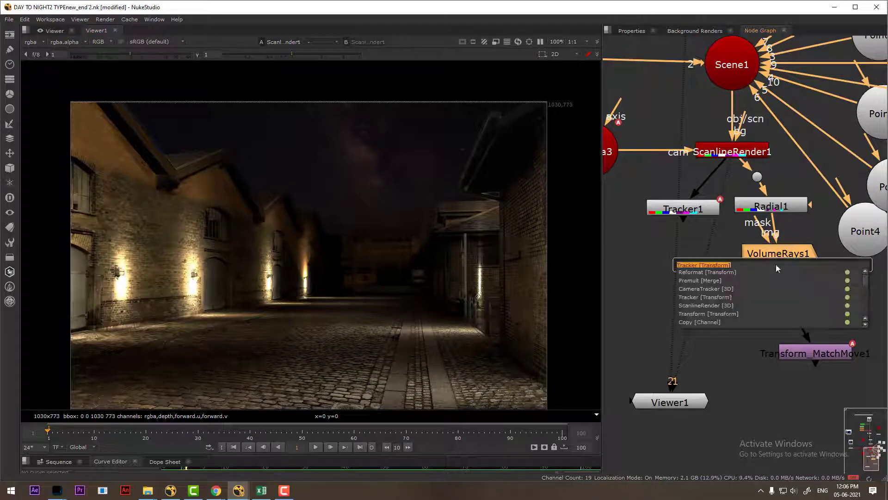
{"action": "type", "text": "fa"}
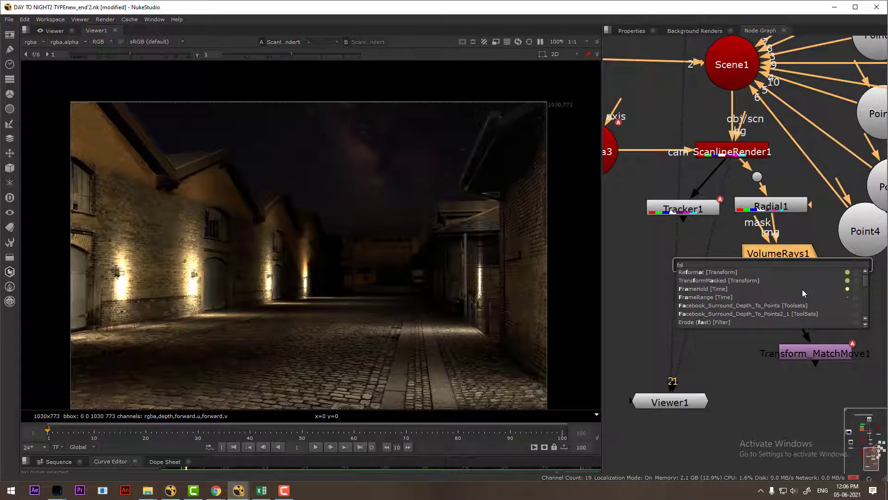
{"action": "key", "text": "BackSpace"}
{"action": "type", "text": "ra"}
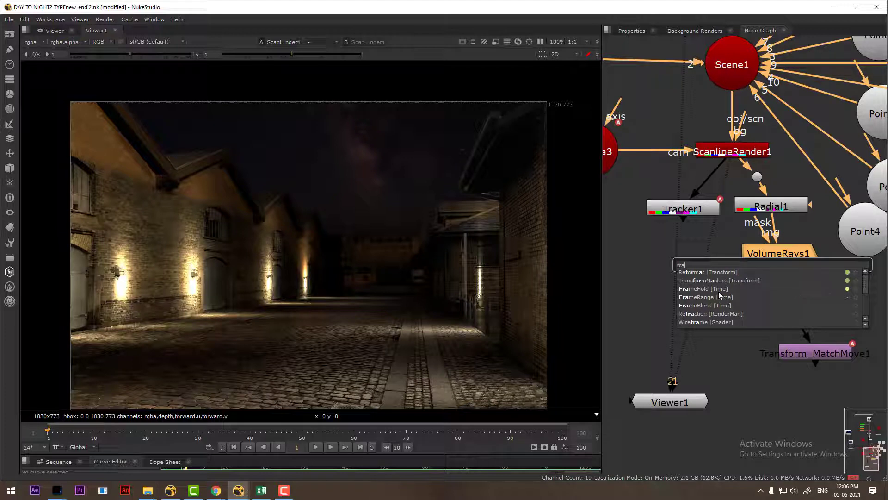
{"action": "left_click", "coordinate": [712, 289]}
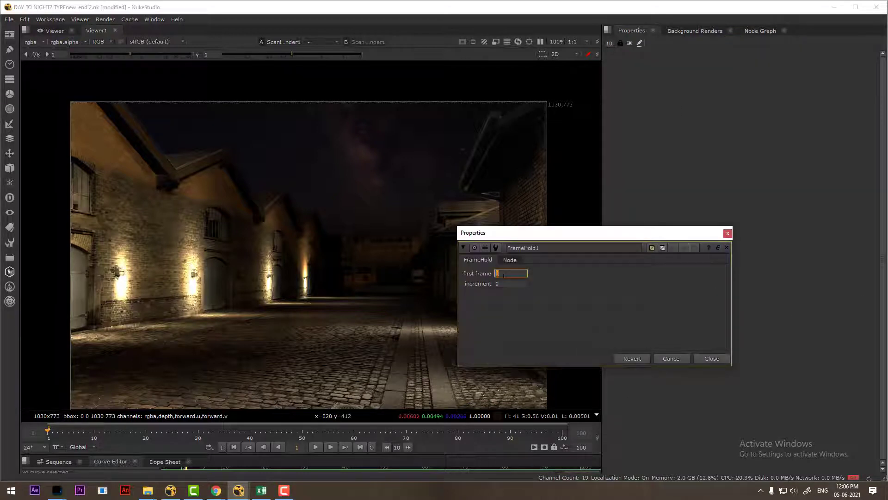
{"action": "left_click", "coordinate": [708, 358]}
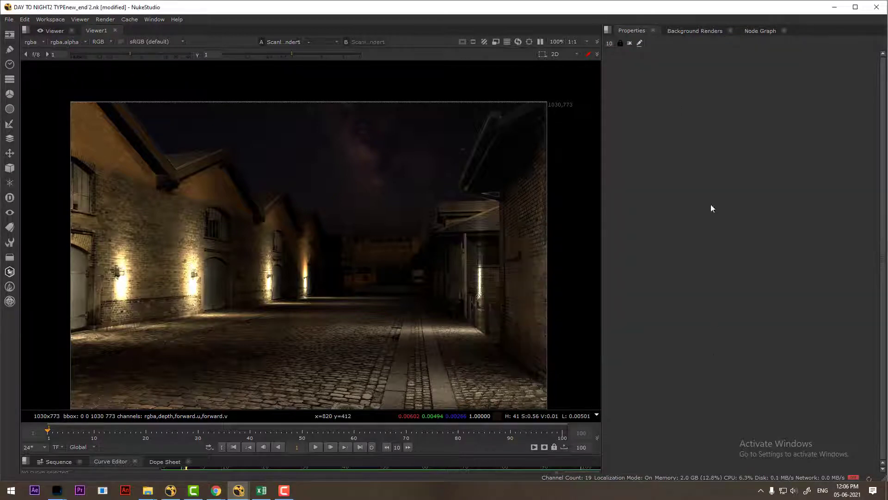
{"action": "left_click", "coordinate": [760, 30]}
{"action": "key", "text": "1"}
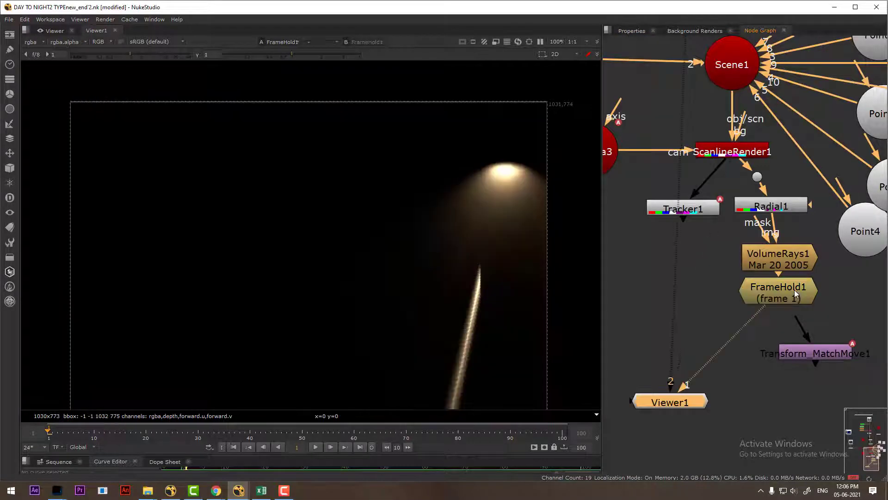
Step: Connect Transform_MatchMove1 below FrameHold1 and move Viewer1 lower to make room in the node tree
{"action": "left_click_drag", "start_coordinate": [822, 355], "coordinate": [782, 345]}
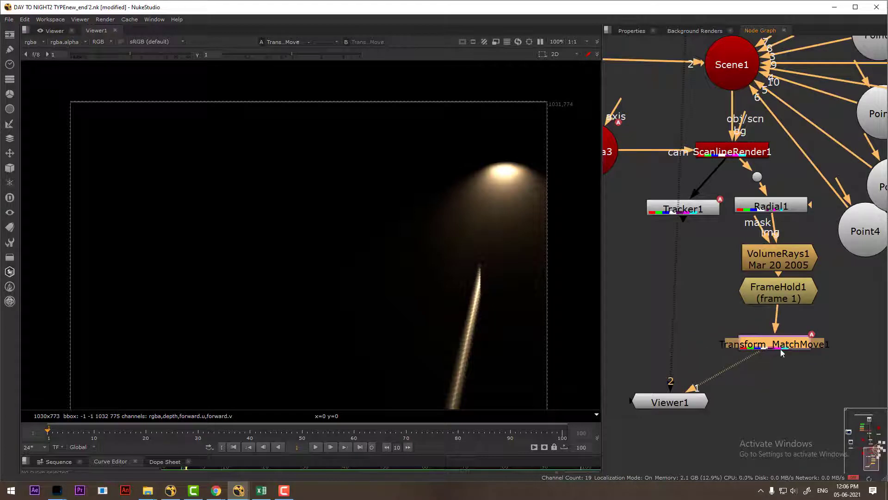
{"action": "middle_click_drag", "start_coordinate": [731, 278], "coordinate": [757, 261]}
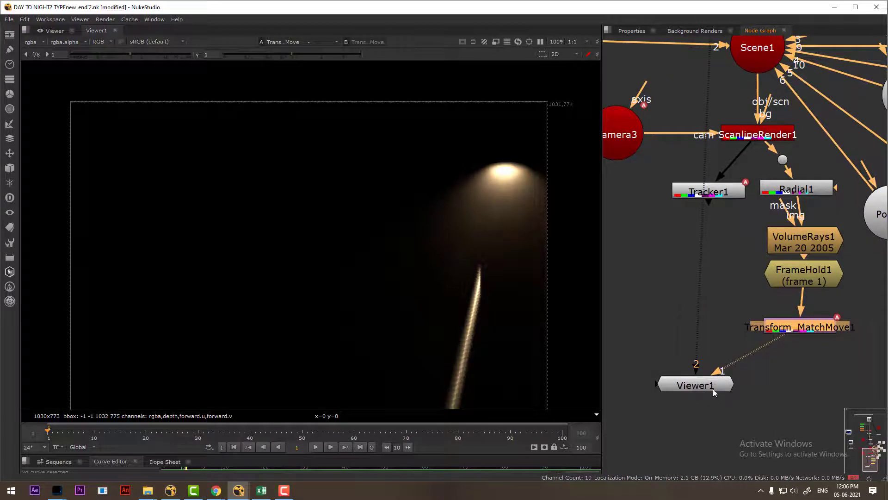
{"action": "left_click_drag", "start_coordinate": [712, 389], "coordinate": [673, 434]}
Step: Add a Merge (over) node with Transform_MatchMove1 as input A and ScanlineRender1 as input B
{"action": "left_click", "coordinate": [804, 329]}
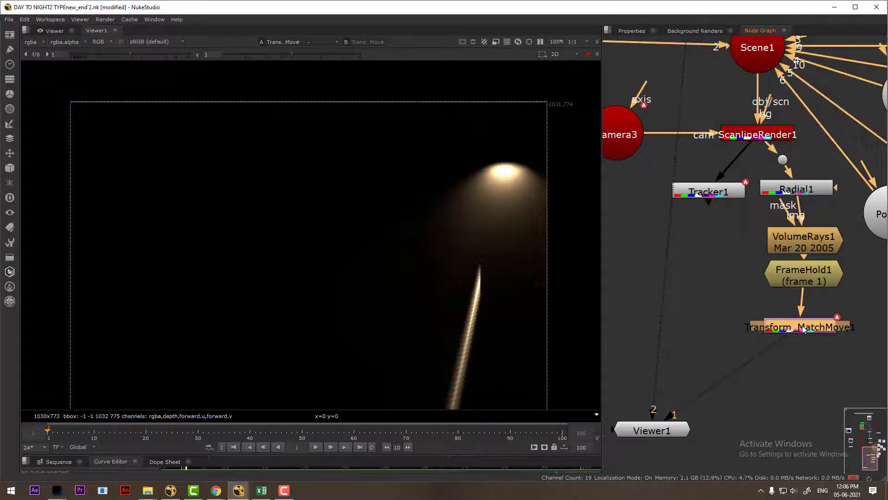
{"action": "key", "text": "m"}
{"action": "left_click", "coordinate": [830, 418]}
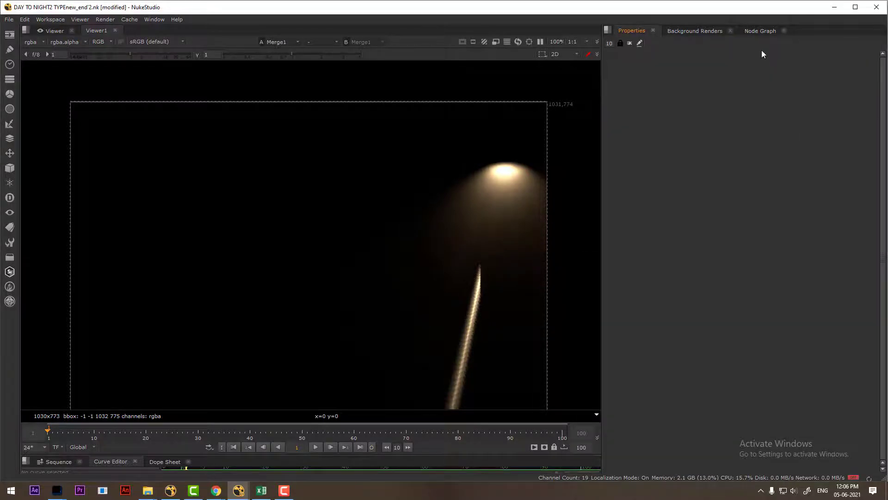
{"action": "left_click_drag", "start_coordinate": [876, 326], "coordinate": [678, 373]}
{"action": "left_click_drag", "start_coordinate": [728, 341], "coordinate": [754, 135]}
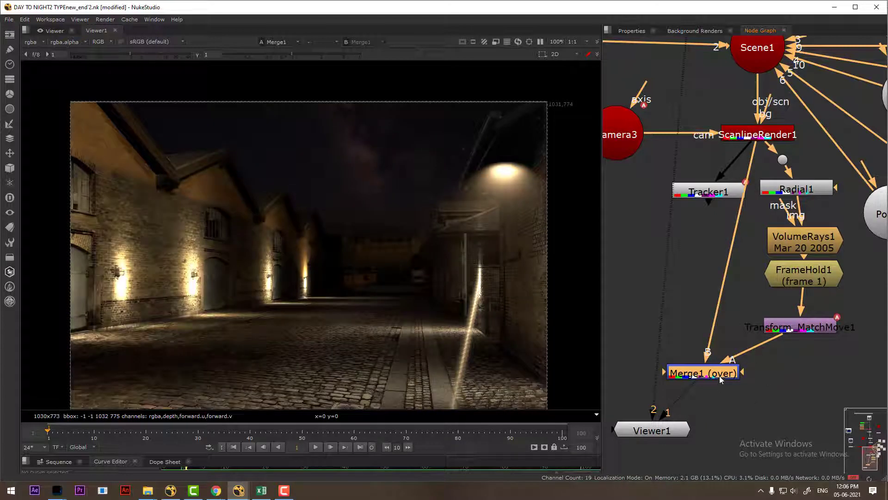
Step: Play the merged alley shot to check how the lamp light follows the moving roof
{"action": "left_click", "coordinate": [652, 430]}
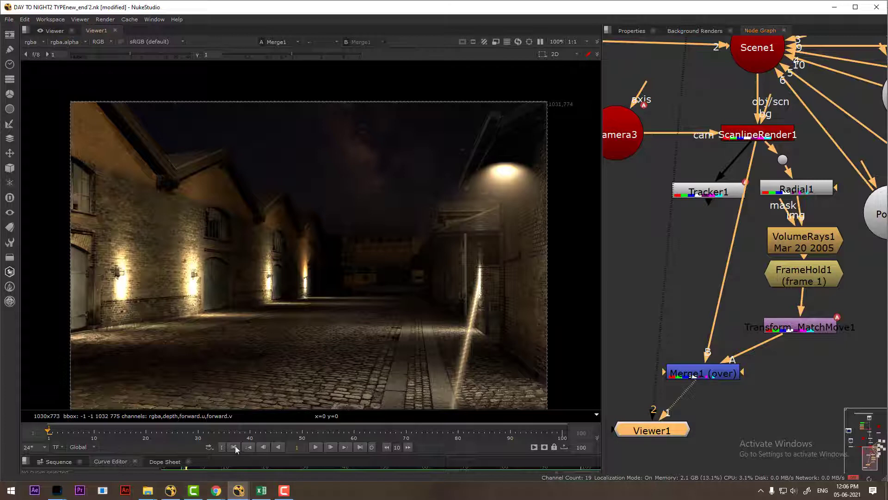
{"action": "left_click", "coordinate": [315, 447]}
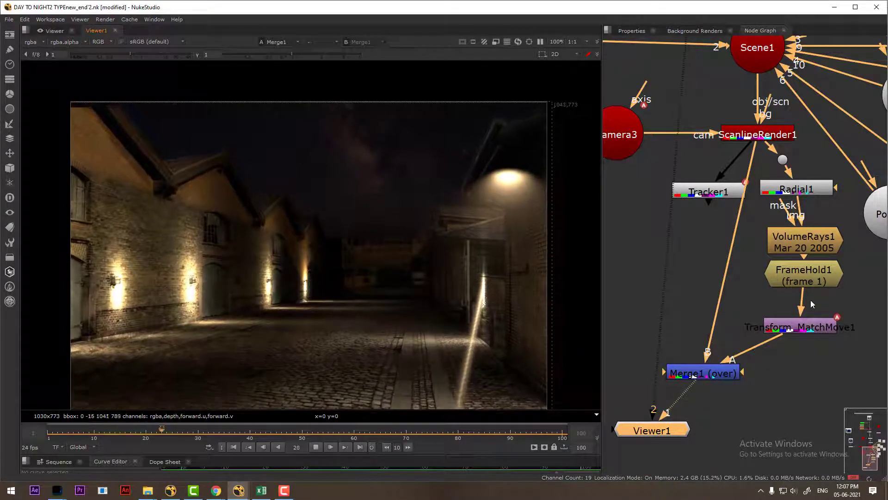
{"action": "left_click", "coordinate": [284, 490]}
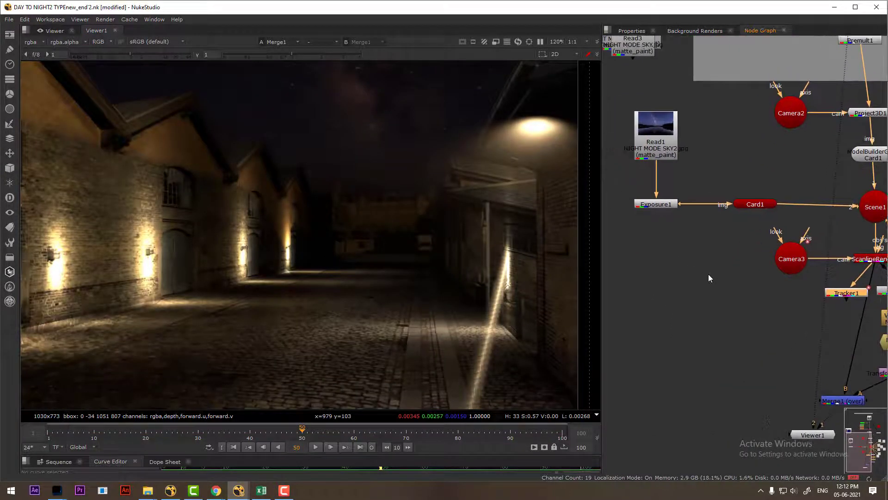
Step: Add a P_FogBox toolset node and place it in the free space below Exposure1
{"action": "key", "text": "Tab"}
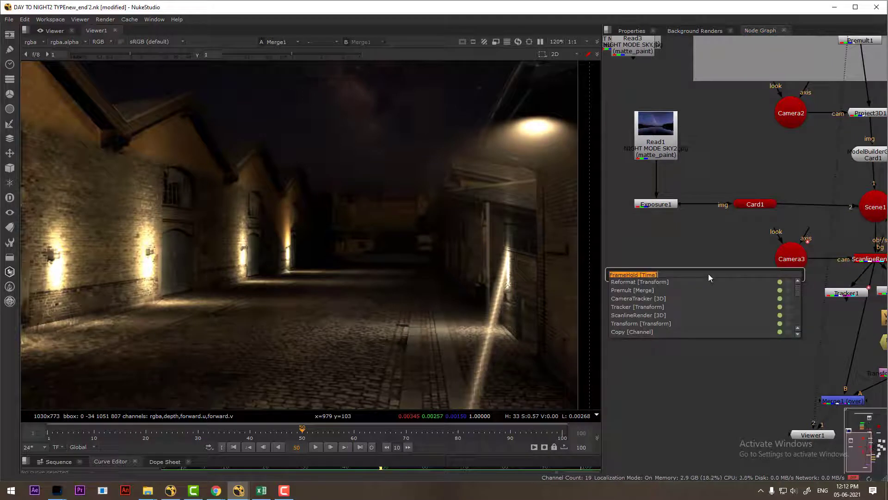
{"action": "type", "text": "p"}
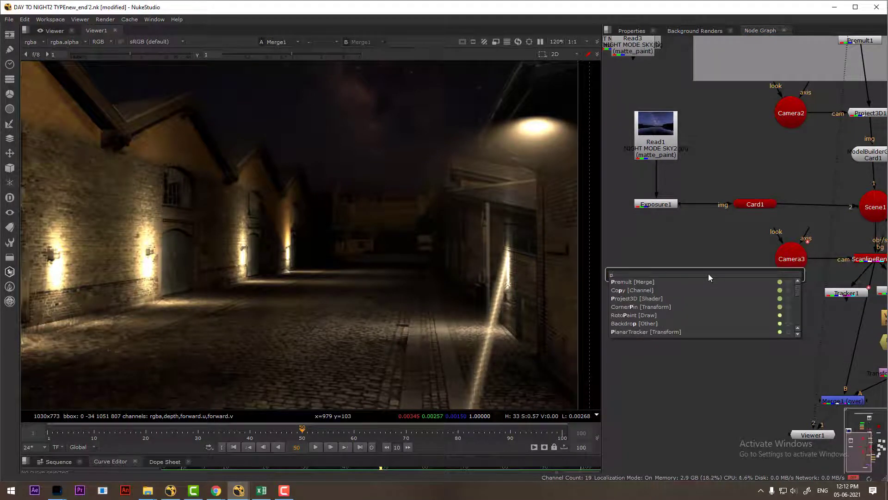
{"action": "type", "text": "fo"}
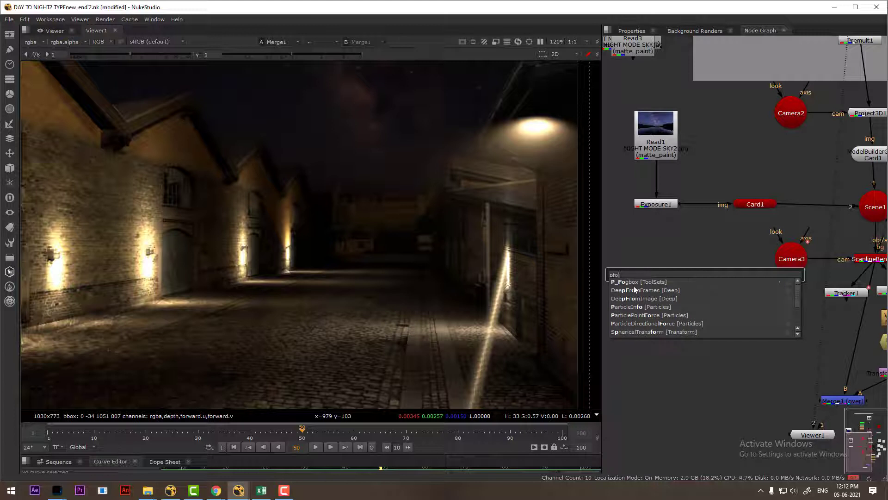
{"action": "left_click", "coordinate": [633, 283]}
{"action": "middle_click_drag", "start_coordinate": [706, 299], "coordinate": [741, 336]}
{"action": "left_click_drag", "start_coordinate": [745, 314], "coordinate": [650, 273]}
{"action": "left_click", "coordinate": [708, 320]}
{"action": "mouse_move", "coordinate": [685, 294]}
{"action": "middle_mouse_down"}
{"action": "mouse_move", "coordinate": [689, 313]}
{"action": "mouse_move", "coordinate": [681, 307]}
{"action": "middle_mouse_up"}
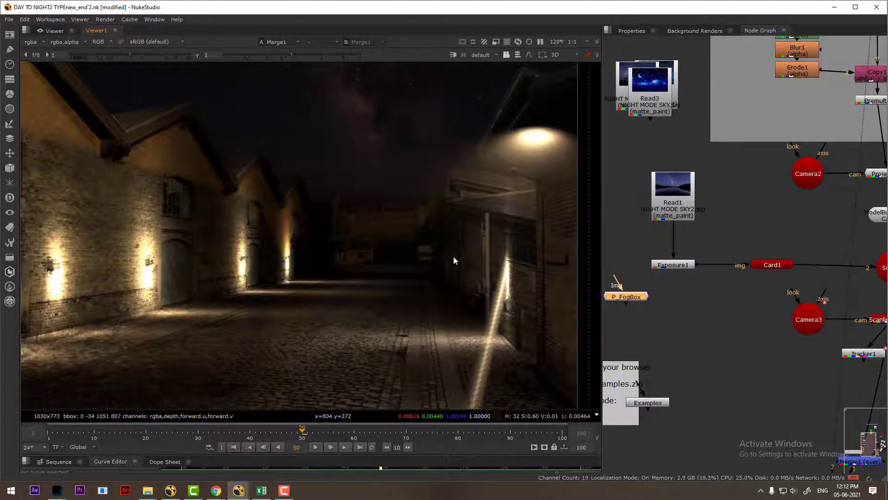
Step: Switch the viewer to 3D, connect P_FogBox to Scene1, and orbit around the fog box and cameras
{"action": "key", "text": "Tab"}
{"action": "scroll", "coordinate": [694, 299], "scroll_direction": "down", "scroll_amount": 2}
{"action": "scroll", "coordinate": [693, 299], "scroll_direction": "down", "scroll_amount": 1}
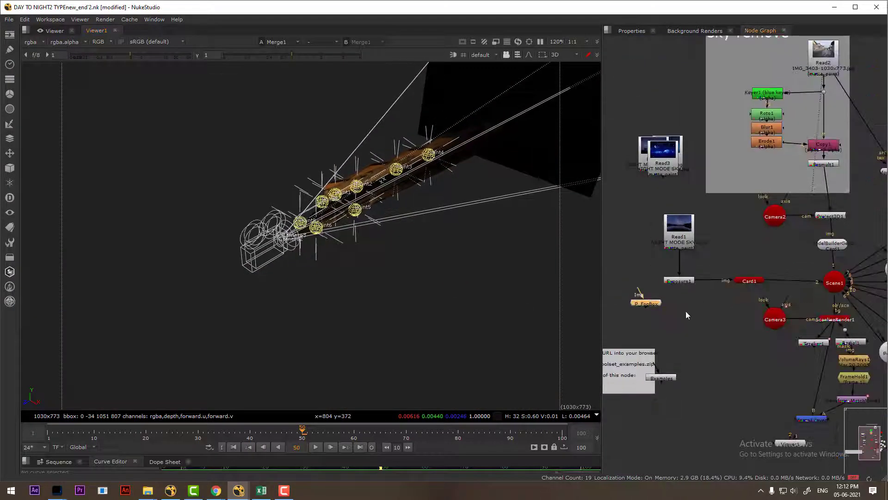
{"action": "left_click_drag", "start_coordinate": [645, 309], "coordinate": [836, 288]}
{"action": "left_click_drag", "start_coordinate": [385, 280], "coordinate": [509, 294], "text": "ctrl"}
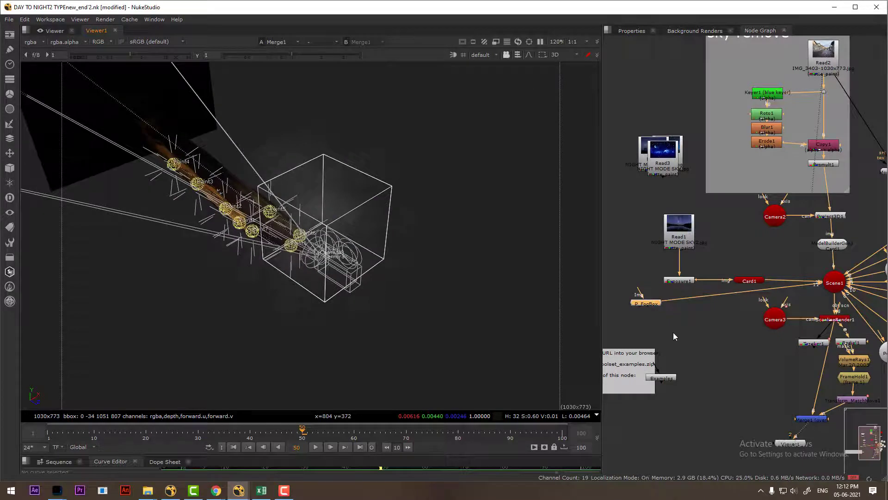
Step: Open the P_FogBox properties and set its look's Animation Speed to 2
{"action": "scroll", "coordinate": [674, 332], "scroll_direction": "up", "scroll_amount": 3}
{"action": "double_click", "coordinate": [680, 321]}
{"action": "left_click_drag", "start_coordinate": [650, 258], "coordinate": [641, 130]}
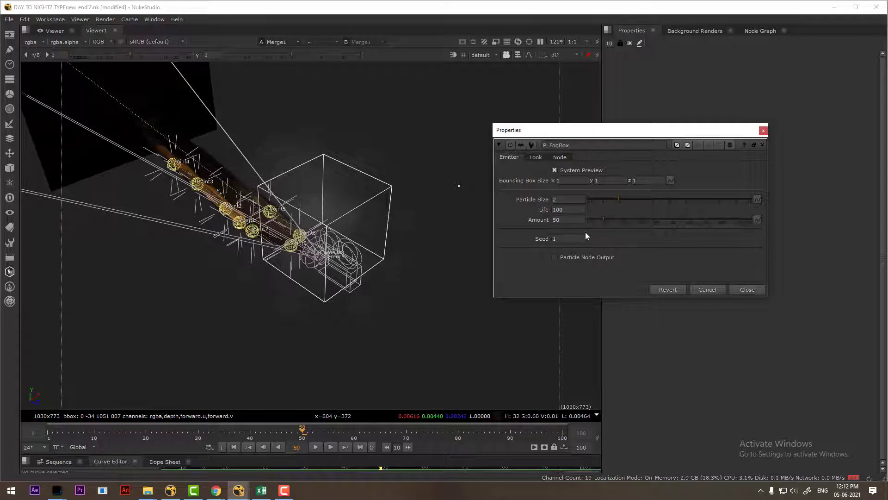
{"action": "left_click", "coordinate": [538, 157]}
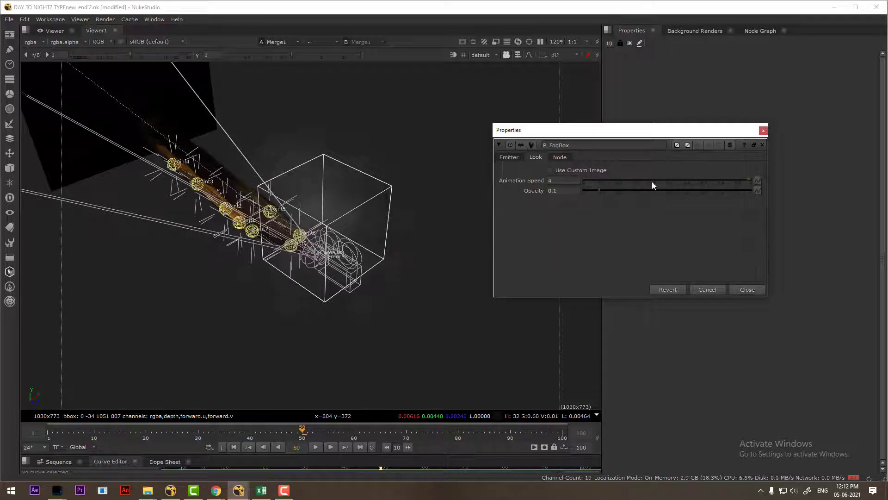
{"action": "double_click", "coordinate": [550, 180]}
{"action": "type", "text": "2"}
{"action": "key", "text": "Return"}
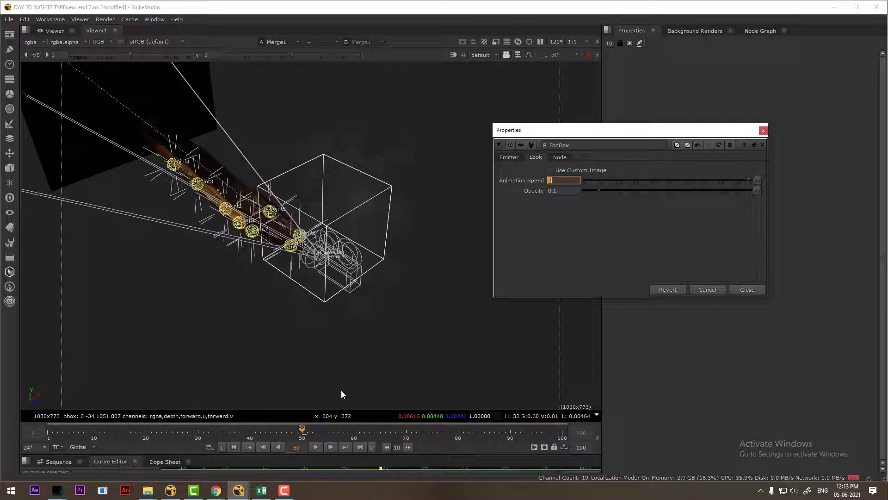
Step: Play the fog animation, review the P_FogBox emitter settings, and return to the node tree
{"action": "left_click", "coordinate": [311, 446]}
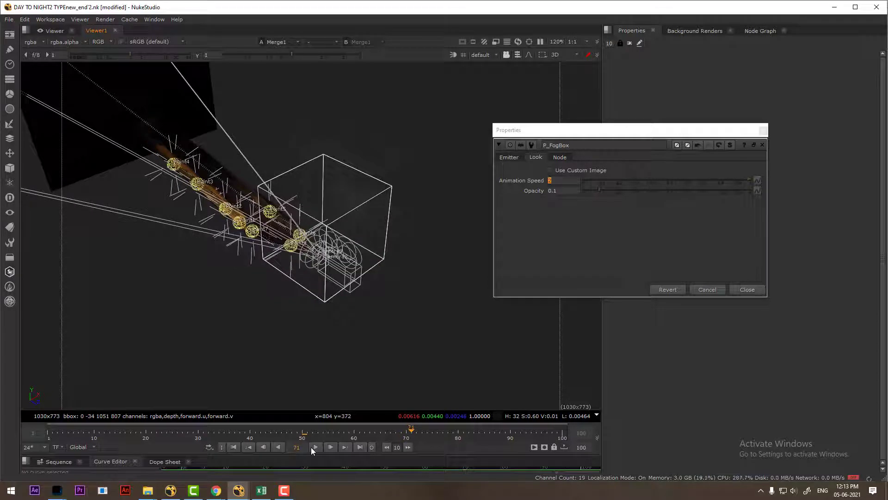
{"action": "left_click", "coordinate": [509, 157]}
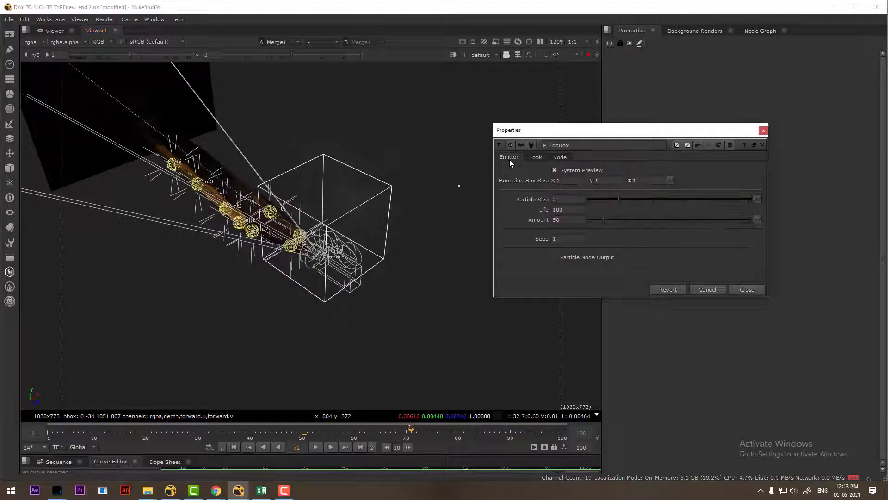
{"action": "left_click", "coordinate": [748, 290]}
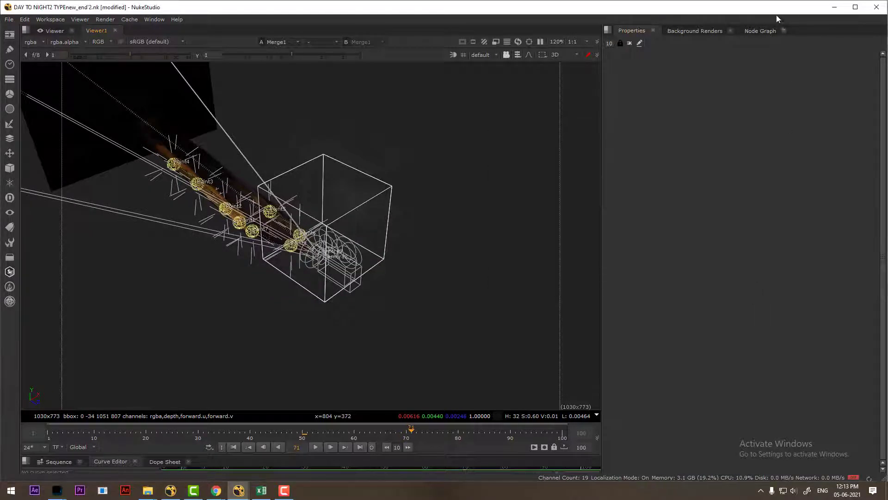
{"action": "left_click", "coordinate": [761, 30]}
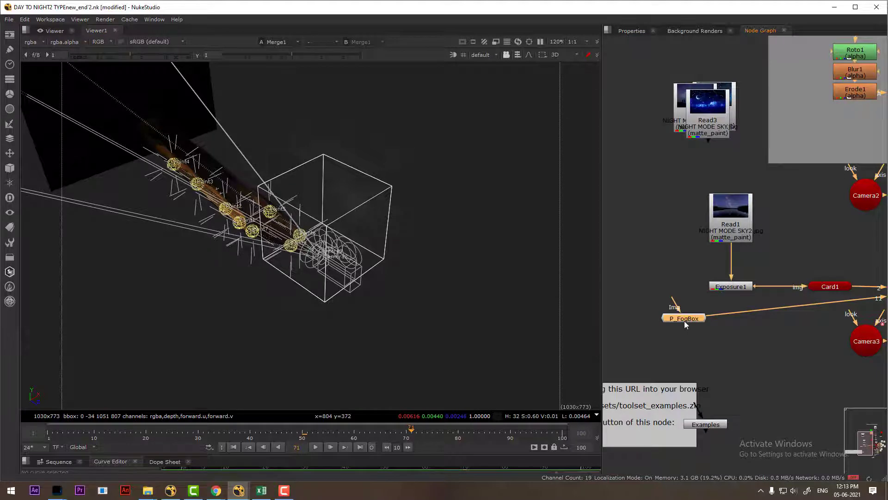
Step: Add a TransformGeo after P_FogBox, set translate z to -2.205 and scale z to 4.7, and return the viewer to 2D
{"action": "key", "text": "Tab"}
{"action": "type", "text": "tra"}
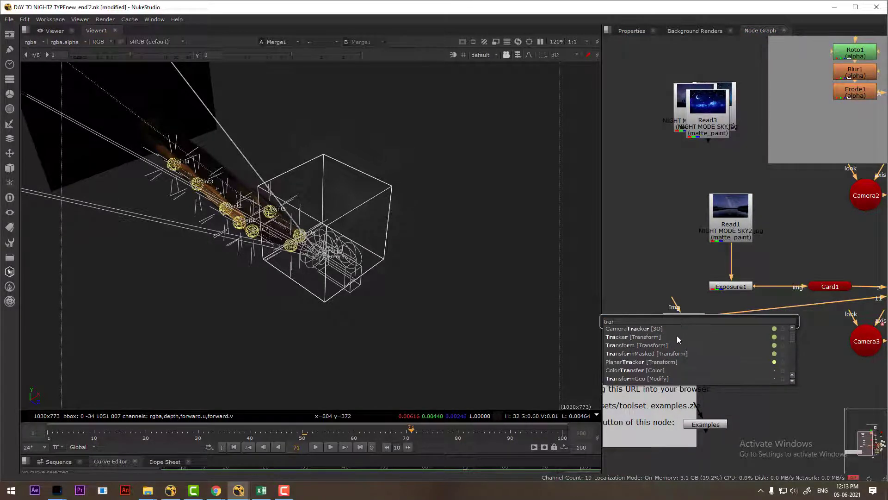
{"action": "left_click", "coordinate": [645, 379]}
{"action": "left_click_drag", "start_coordinate": [591, 264], "coordinate": [691, 167]}
{"action": "left_click_drag", "start_coordinate": [635, 268], "coordinate": [407, 242], "text": "alt"}
{"action": "left_click_drag", "start_coordinate": [623, 288], "coordinate": [660, 305], "text": "alt"}
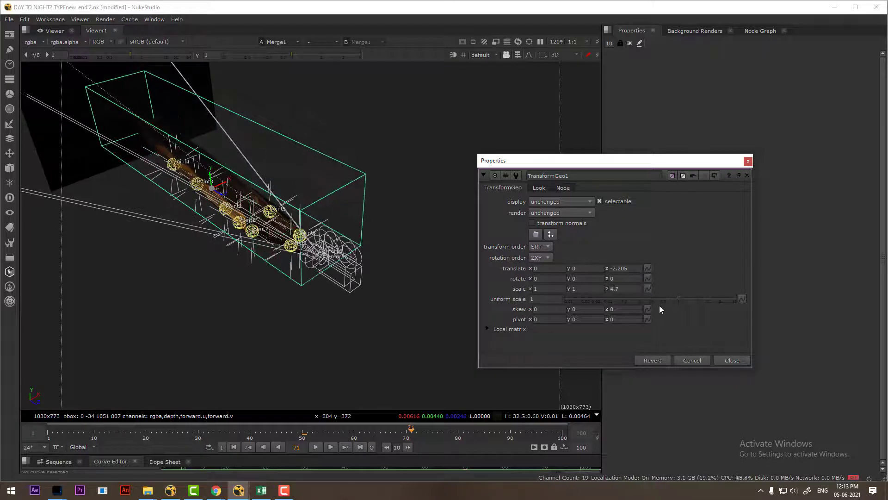
{"action": "left_click_drag", "start_coordinate": [343, 312], "coordinate": [363, 337], "text": "ctrl"}
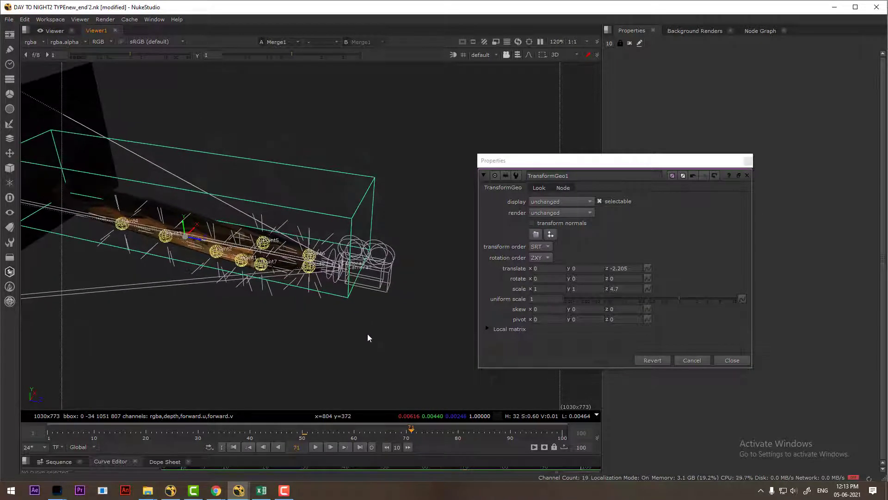
{"action": "key", "text": "Tab"}
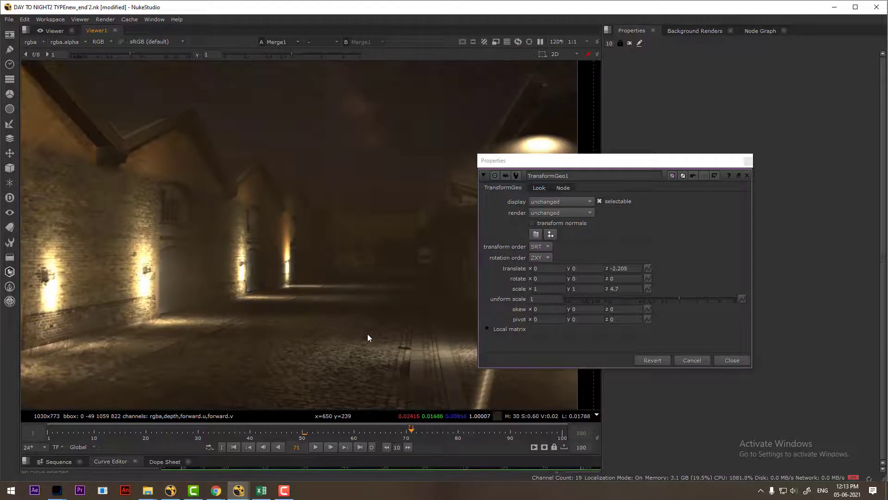
{"action": "left_click", "coordinate": [748, 161]}
{"action": "left_click", "coordinate": [761, 30]}
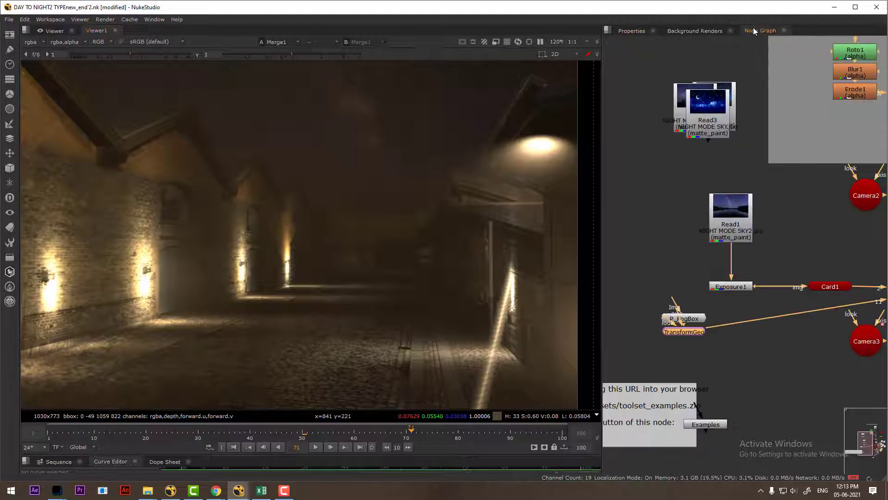
Step: Move P_FogBox up and away from TransformGeo1 in the node tree and reduce its particle Amount to 26
{"action": "middle_click_drag", "start_coordinate": [747, 343], "coordinate": [768, 284]}
{"action": "scroll", "coordinate": [745, 300], "scroll_direction": "up", "scroll_amount": 3}
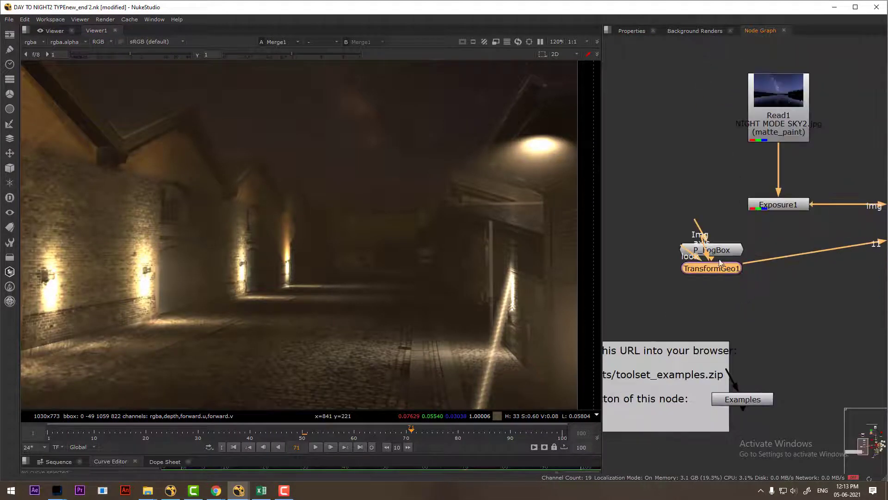
{"action": "left_click_drag", "start_coordinate": [718, 254], "coordinate": [702, 198]}
{"action": "double_click", "coordinate": [696, 197]}
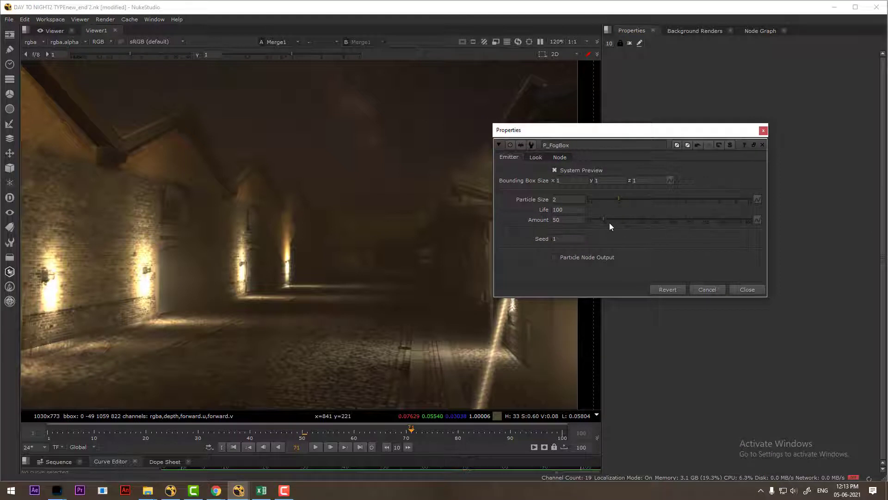
{"action": "left_click_drag", "start_coordinate": [598, 219], "coordinate": [597, 219]}
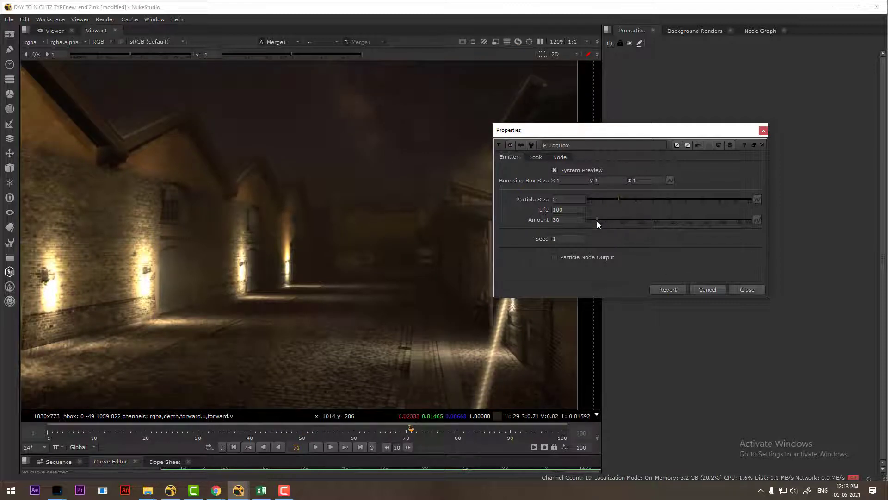
{"action": "left_click_drag", "start_coordinate": [595, 220], "coordinate": [595, 221]}
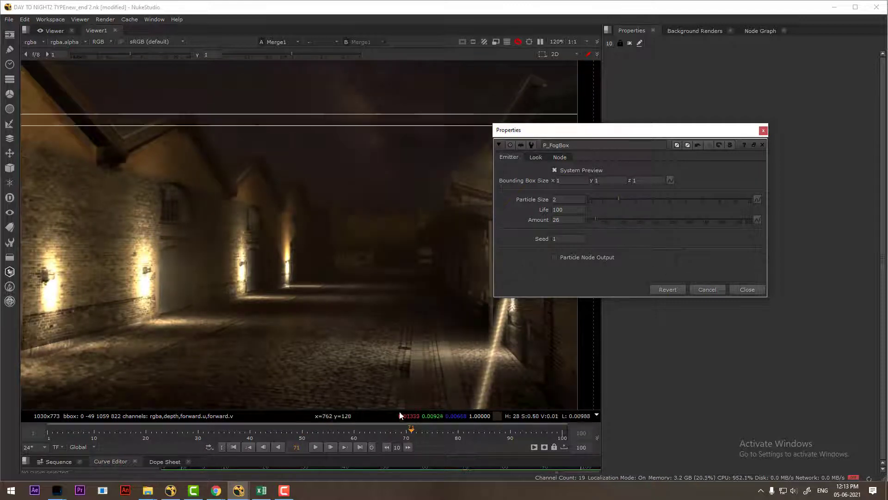
Step: Play the fog animation from frame 71 and again from the start, and return to the node tree
{"action": "left_click", "coordinate": [315, 447]}
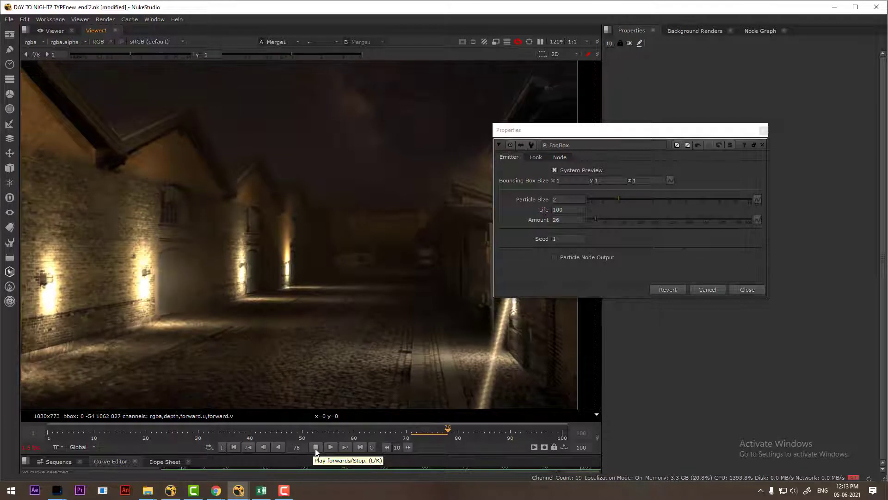
{"action": "left_click", "coordinate": [315, 446]}
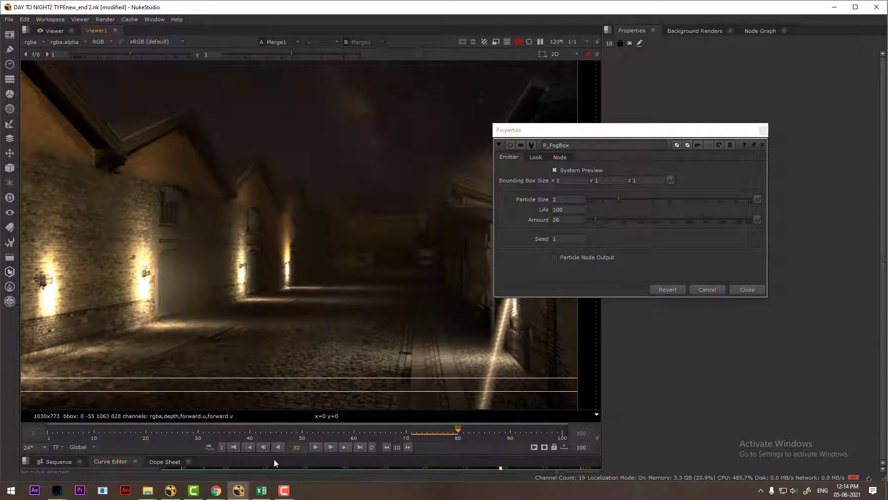
{"action": "left_click", "coordinate": [249, 447]}
{"action": "left_click", "coordinate": [315, 447]}
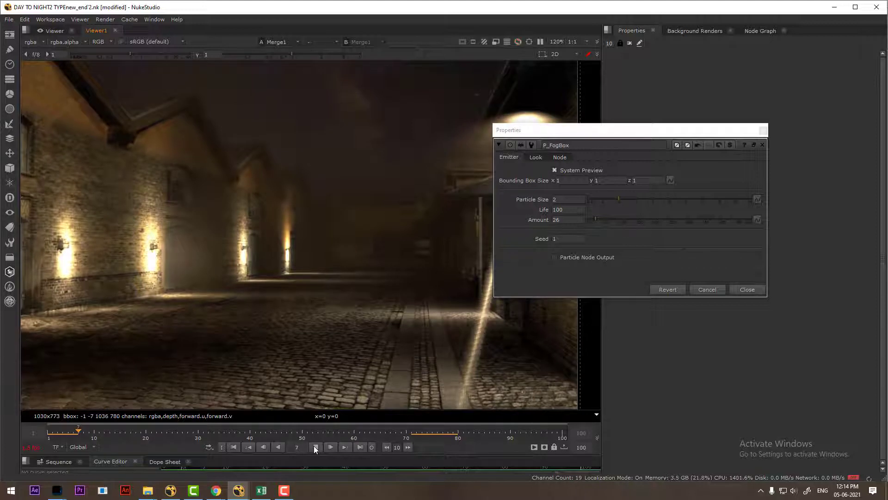
{"action": "left_click", "coordinate": [314, 447]}
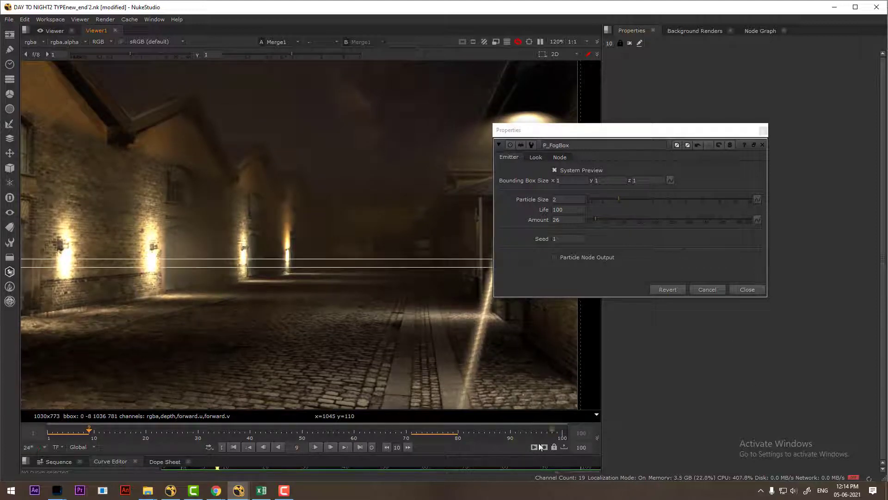
{"action": "left_click", "coordinate": [314, 447]}
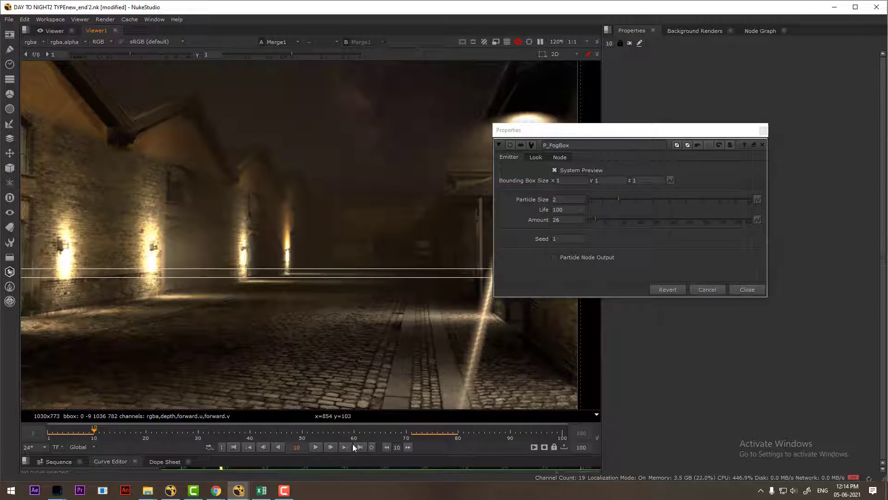
{"action": "left_click", "coordinate": [315, 447]}
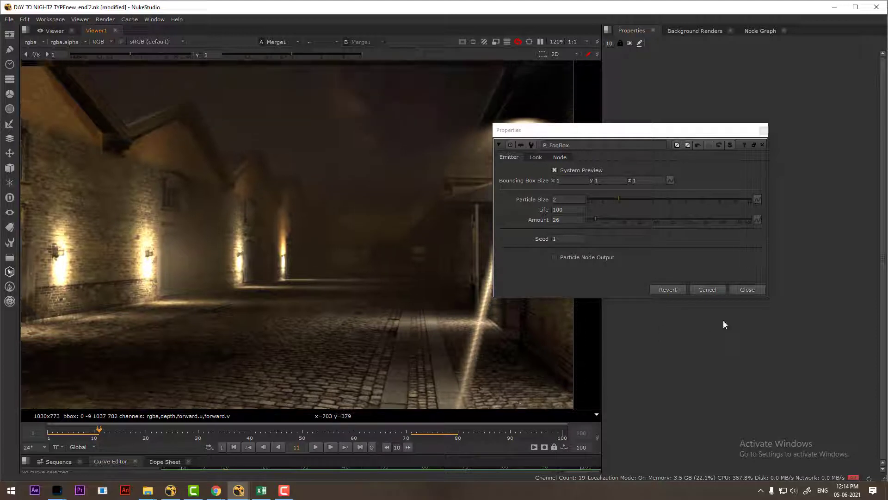
{"action": "left_click", "coordinate": [748, 290]}
{"action": "left_click", "coordinate": [760, 31]}
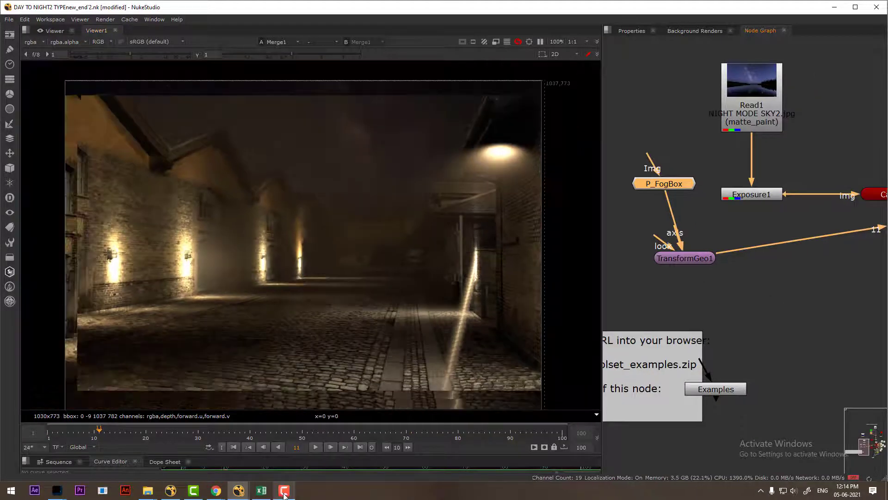
Step: Switch to the NukeStudio window with the finished p_fogBox script and review its P_FogBox look and emitter settings
{"action": "mouse_move", "coordinate": [284, 488]}
{"action": "mouse_move", "coordinate": [239, 489]}
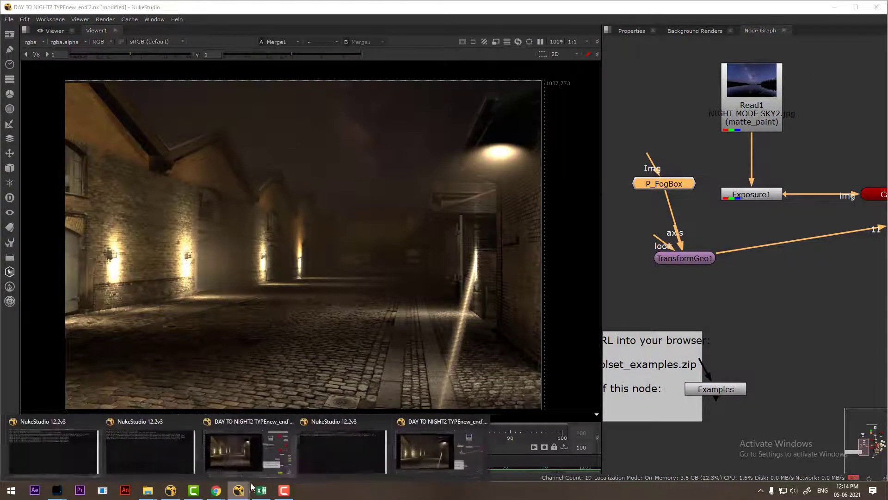
{"action": "left_click", "coordinate": [271, 462]}
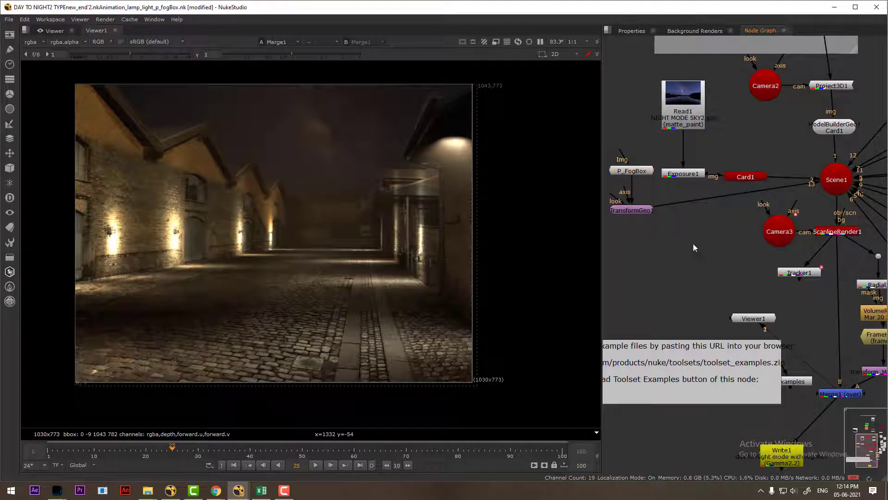
{"action": "double_click", "coordinate": [631, 175]}
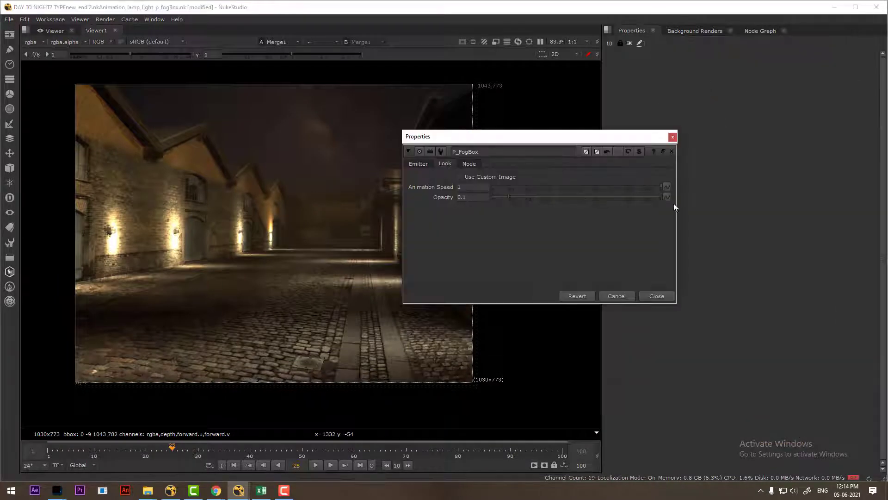
{"action": "left_click", "coordinate": [417, 163]}
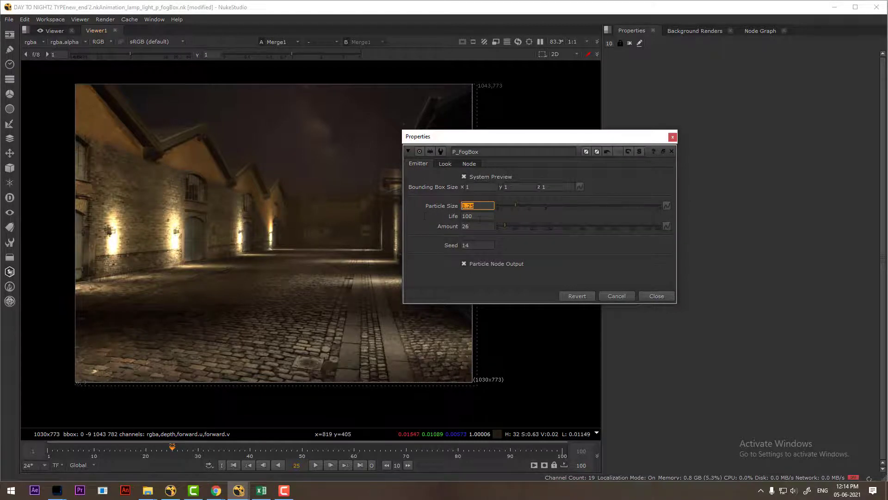
{"action": "key", "text": "Tab"}
{"action": "left_click", "coordinate": [663, 296]}
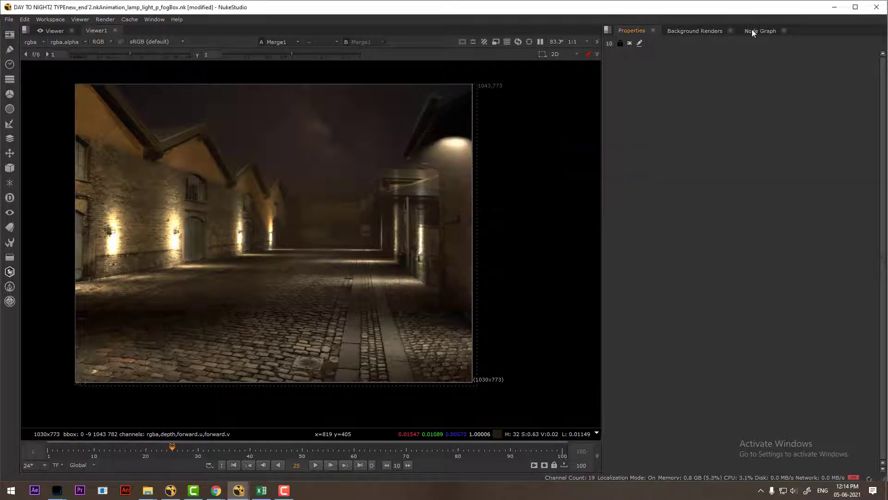
{"action": "left_click", "coordinate": [758, 31]}
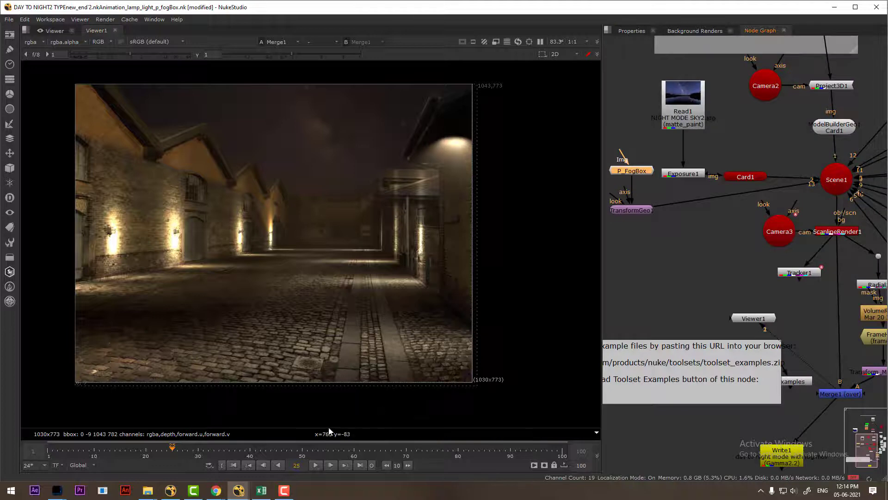
Step: Switch to File Explorer and open the rendered videos day to night mode.mov and day to night mode with fog.mov for comparison
{"action": "left_click", "coordinate": [148, 491]}
{"action": "left_click", "coordinate": [107, 451]}
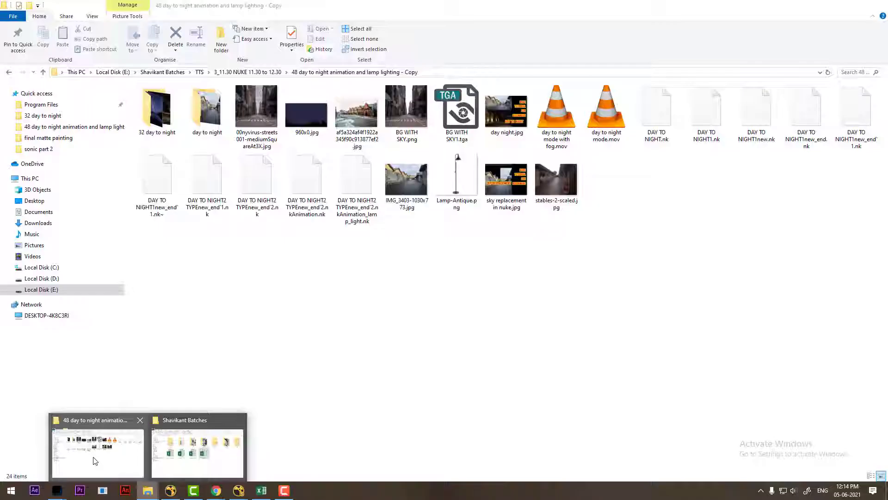
{"action": "double_click", "coordinate": [601, 112]}
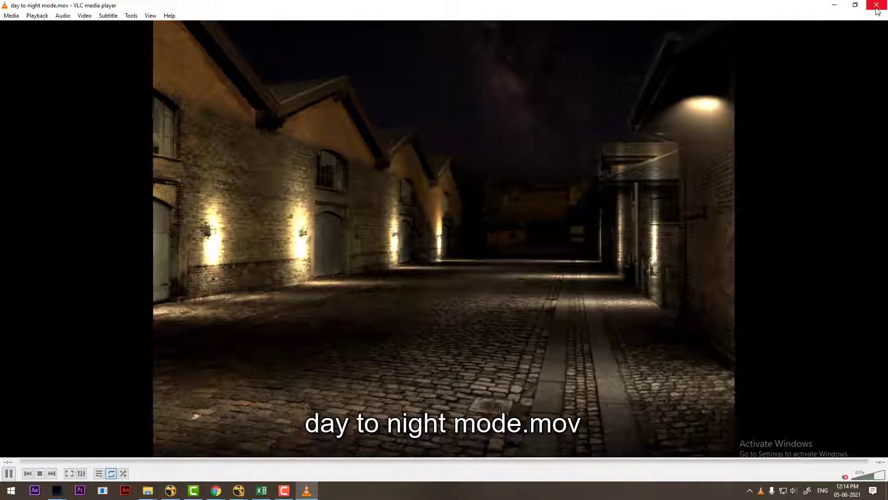
{"action": "left_click", "coordinate": [877, 5]}
{"action": "double_click", "coordinate": [567, 114]}
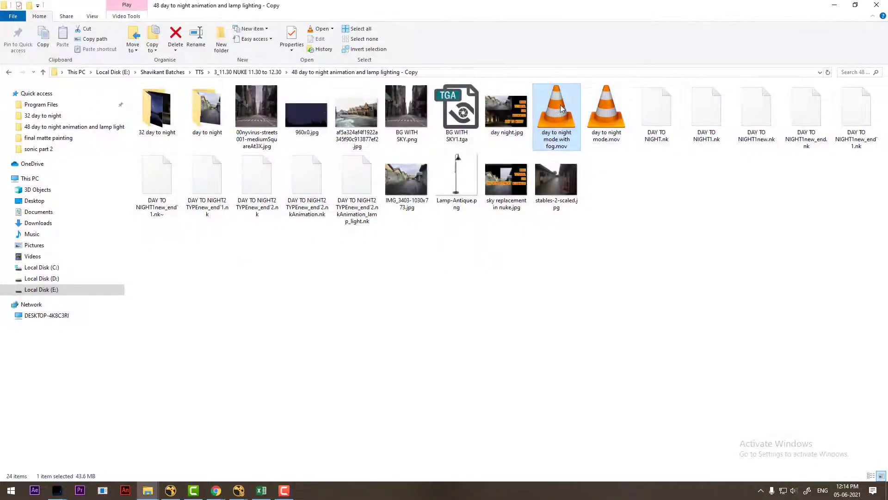